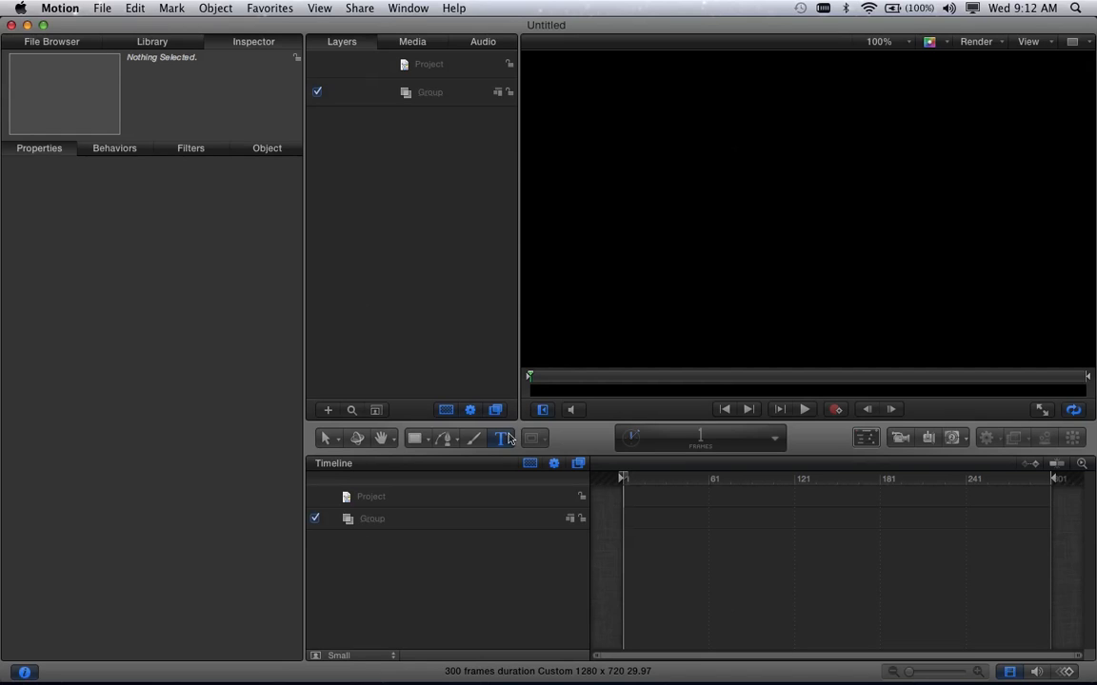
- Create a text object reading "My Name" in the upper part of the canvas and reduce its size to 34
left_click(718, 159)
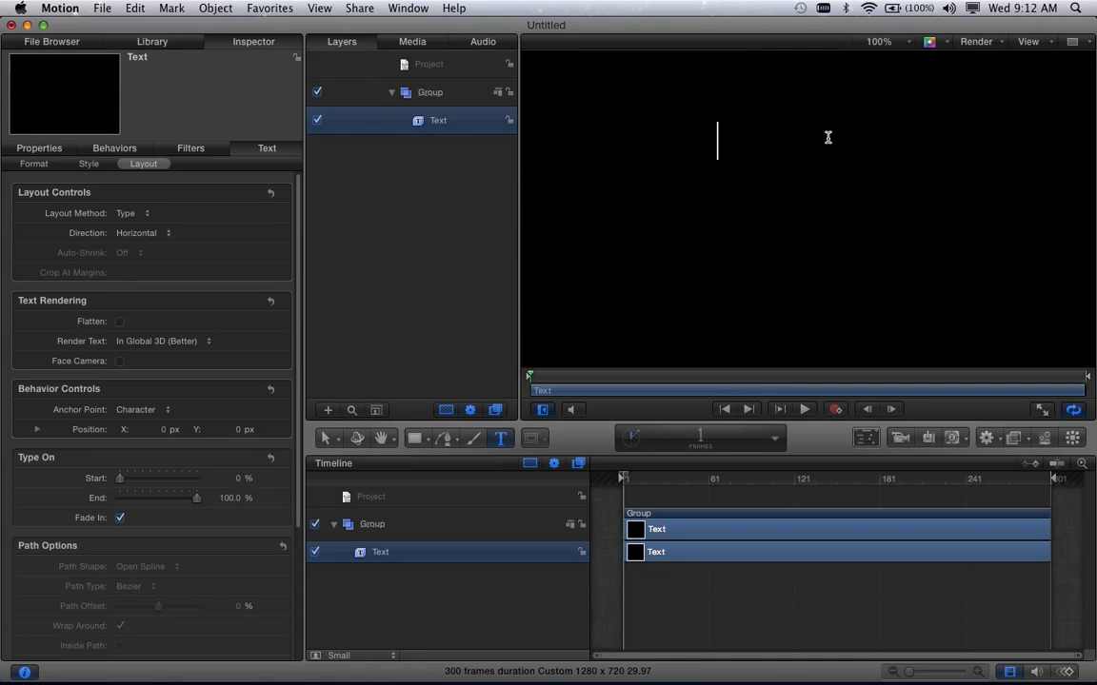
type("My ")
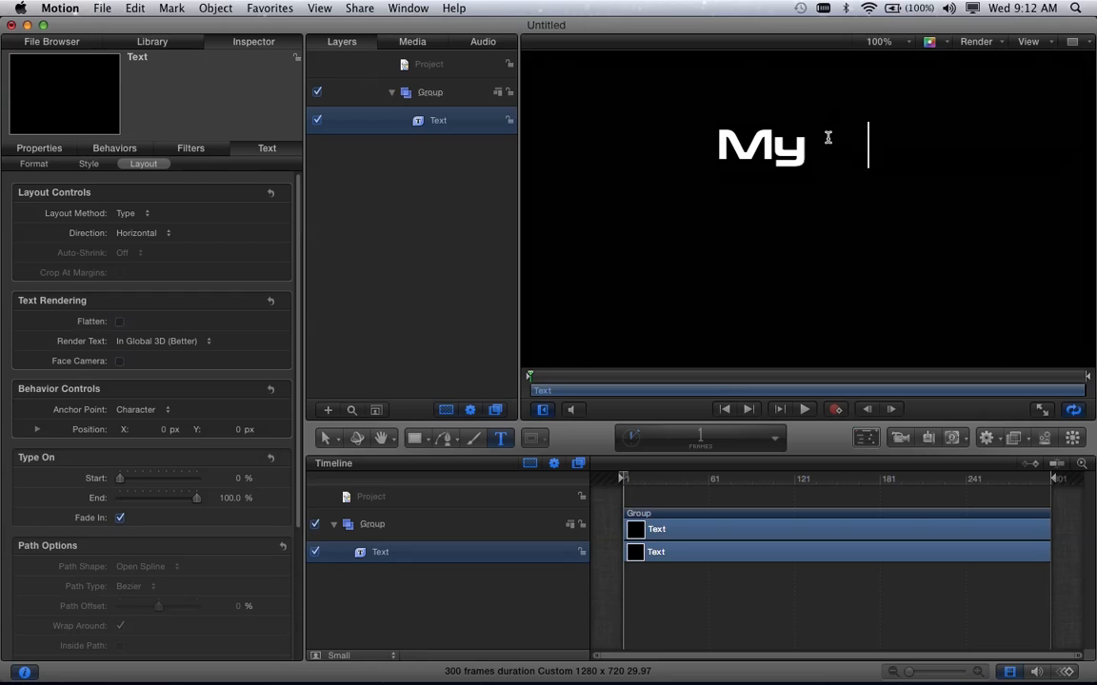
type("Name")
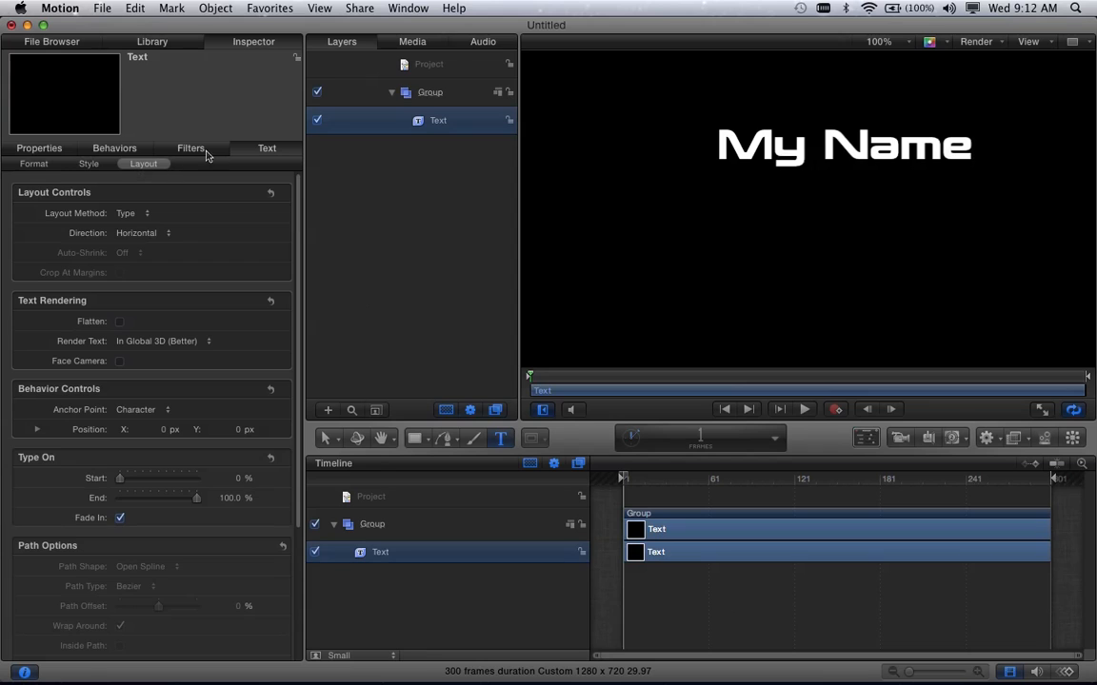
left_click(38, 167)
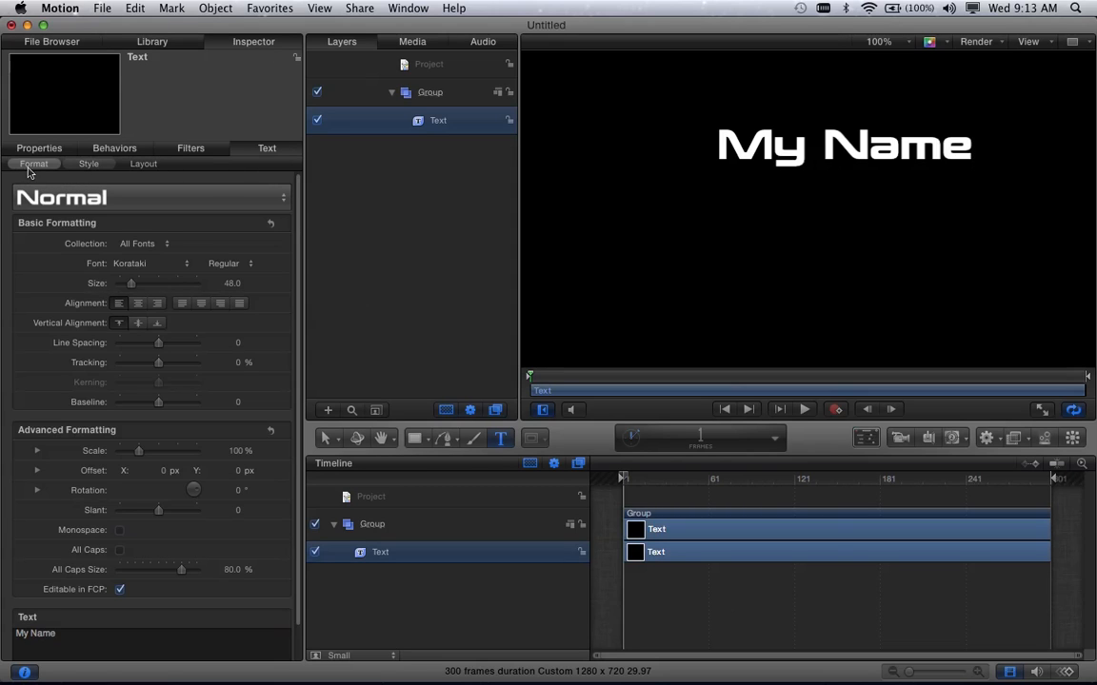
left_click_drag(130, 282, 128, 287)
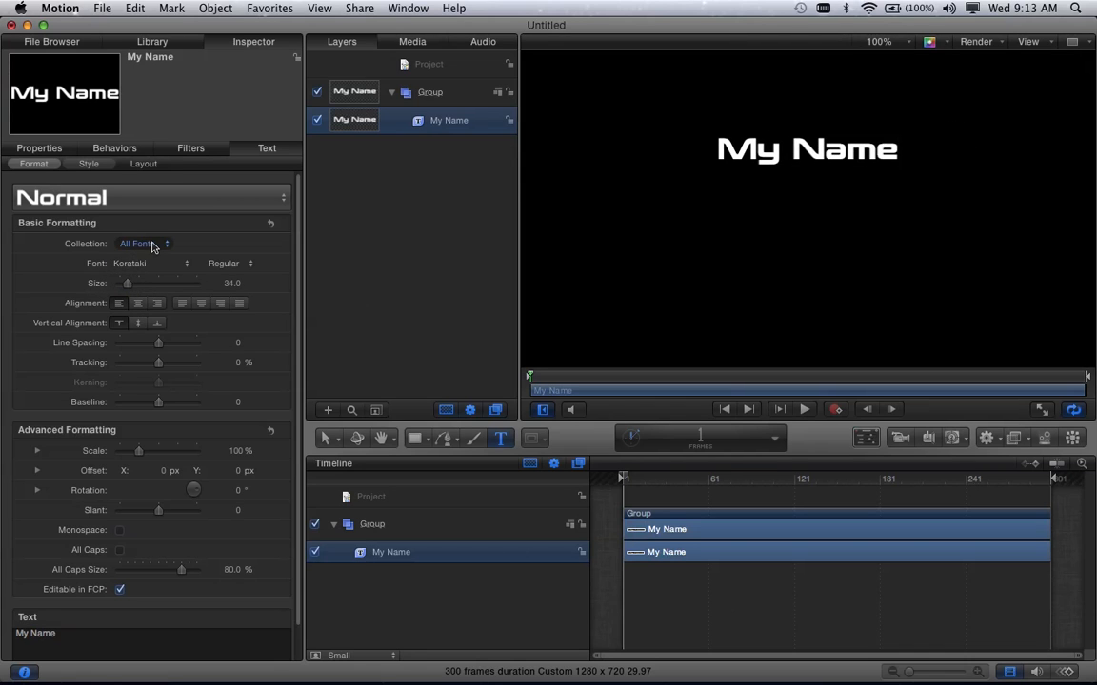
- Examine the text style presets and the face, outline and glow style settings
left_click(140, 196)
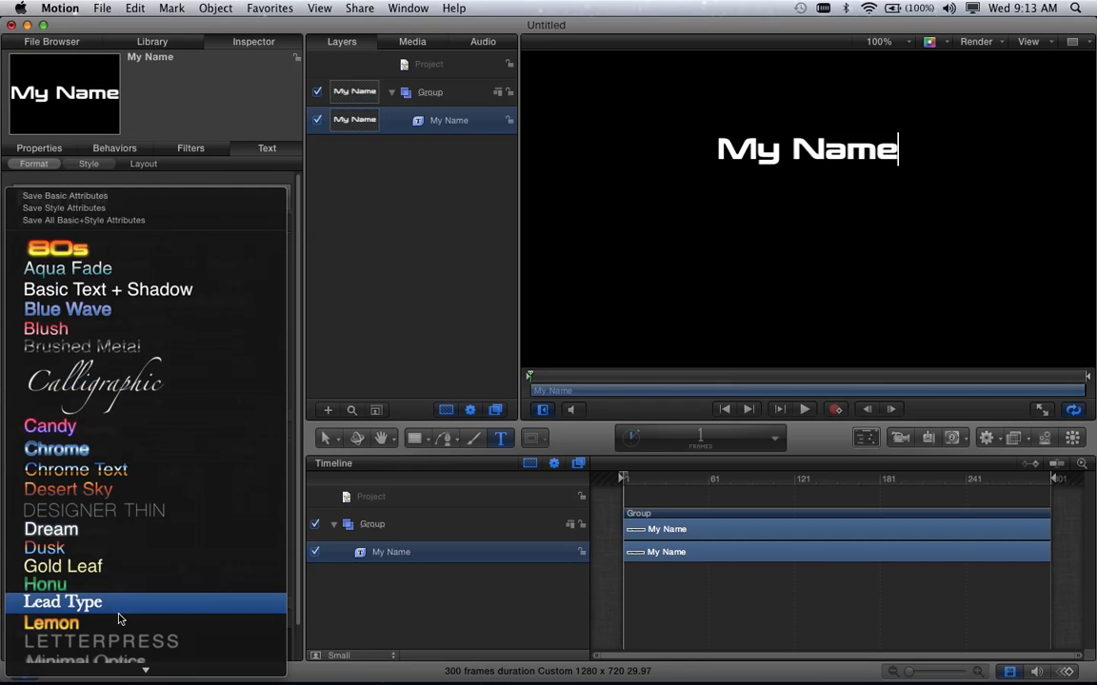
left_click(93, 168)
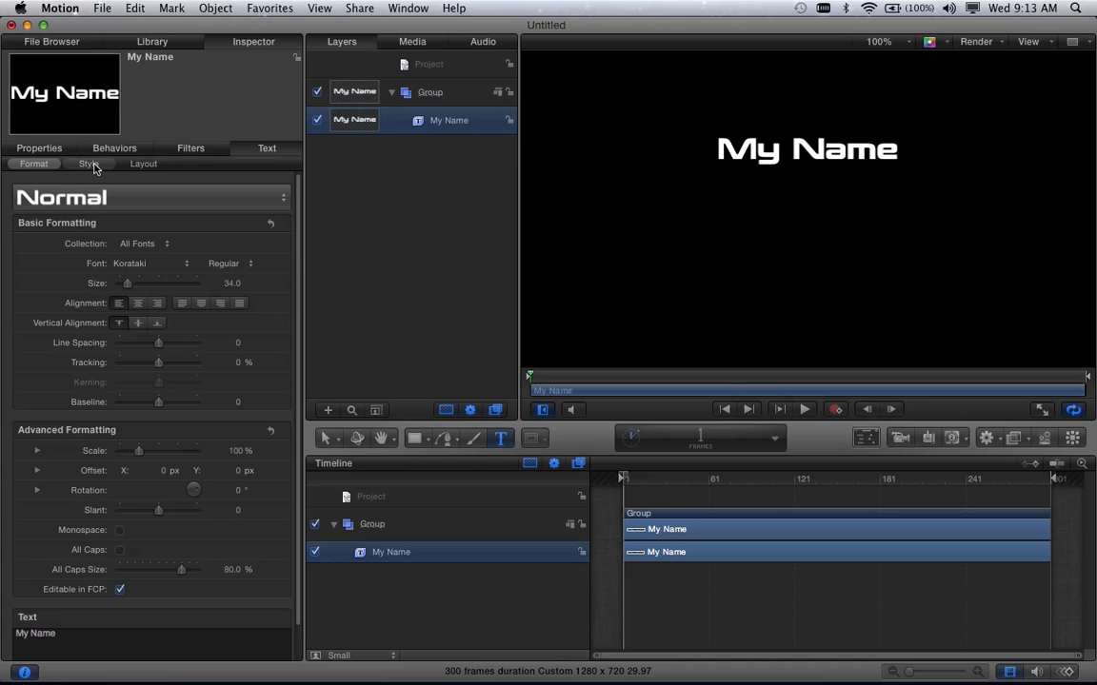
left_click(93, 168)
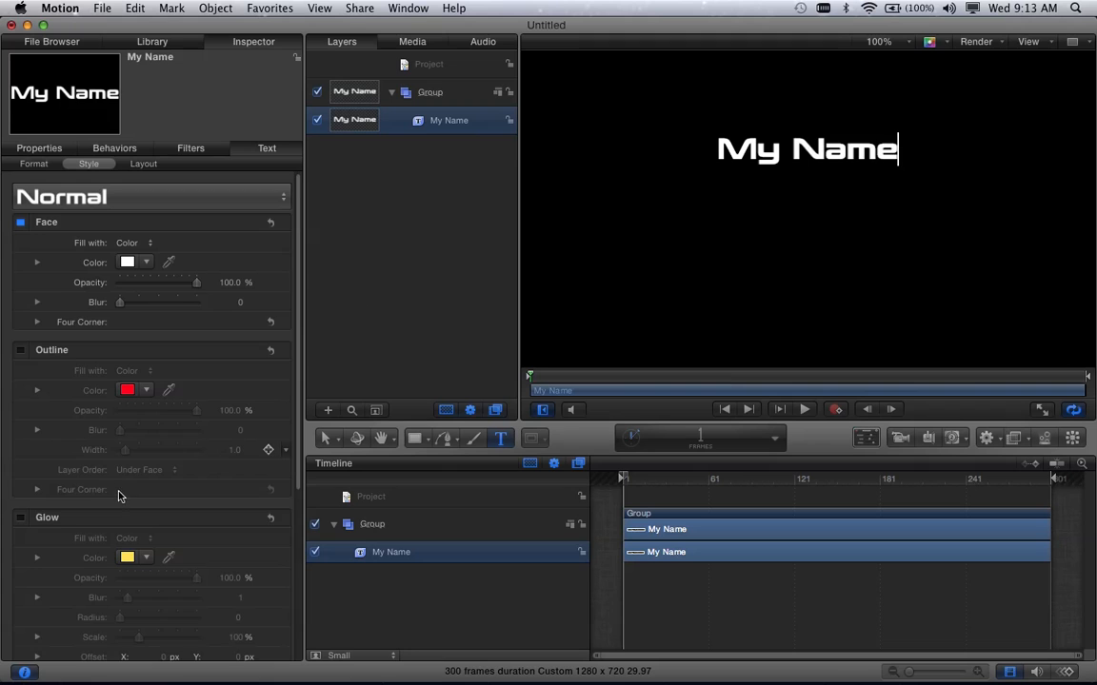
scroll(118, 495, "down", 2)
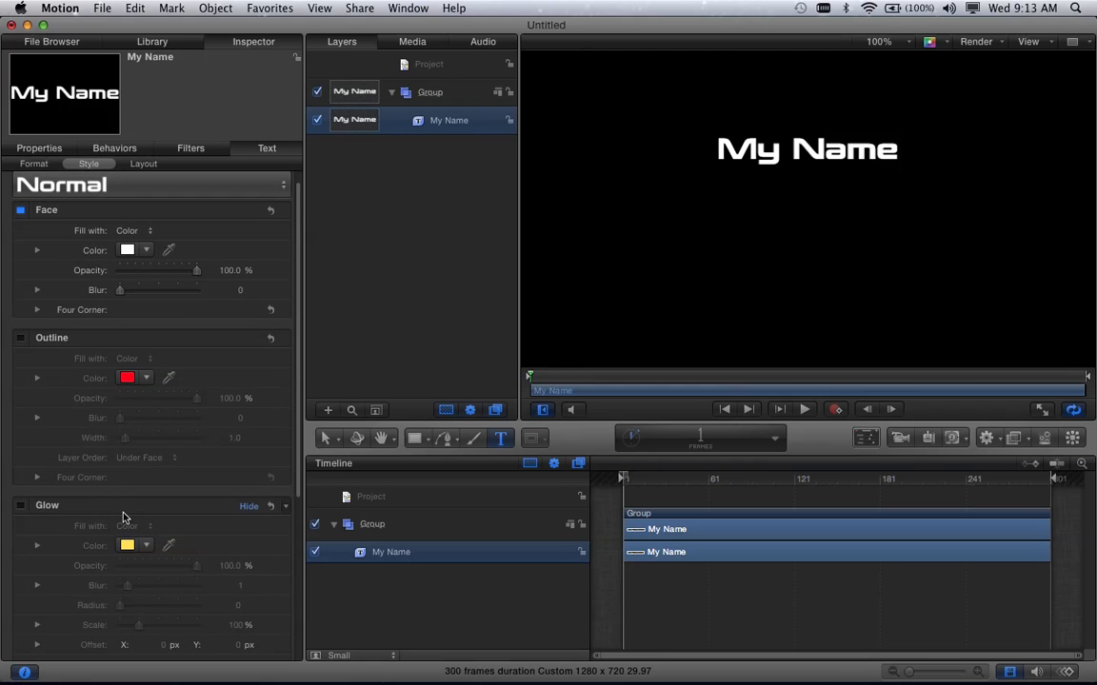
scroll(123, 518, "down", 4)
scroll(123, 518, "up", 6)
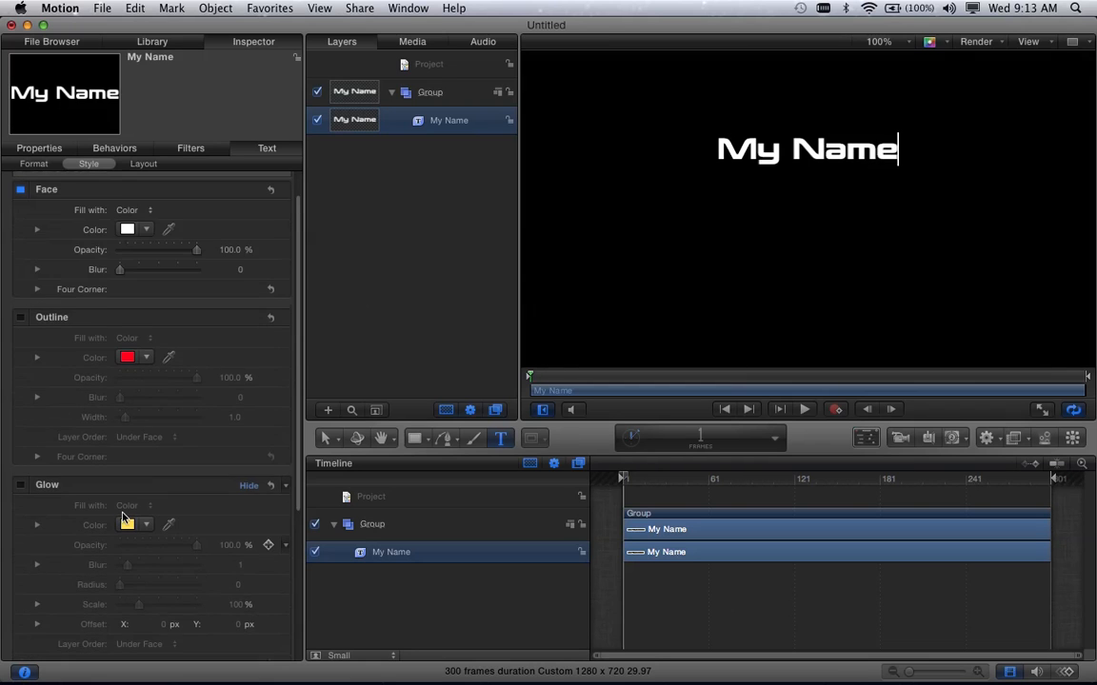
- Set the font size of the "My Name" text to 30
left_click(34, 164)
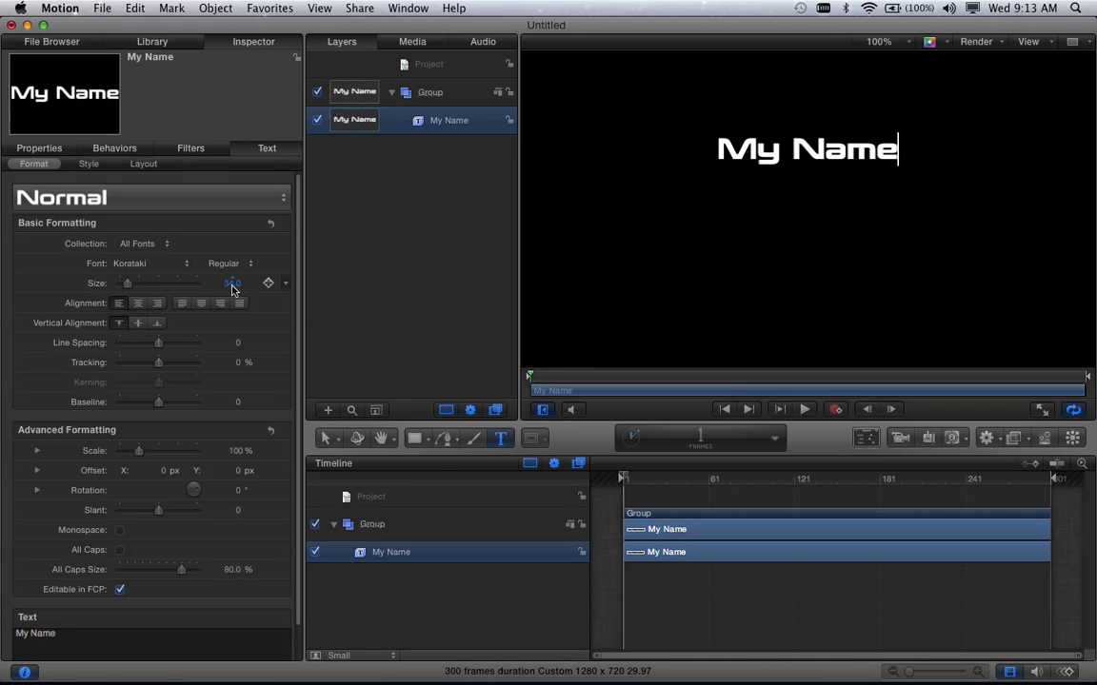
left_click_drag(232, 282, 222, 283)
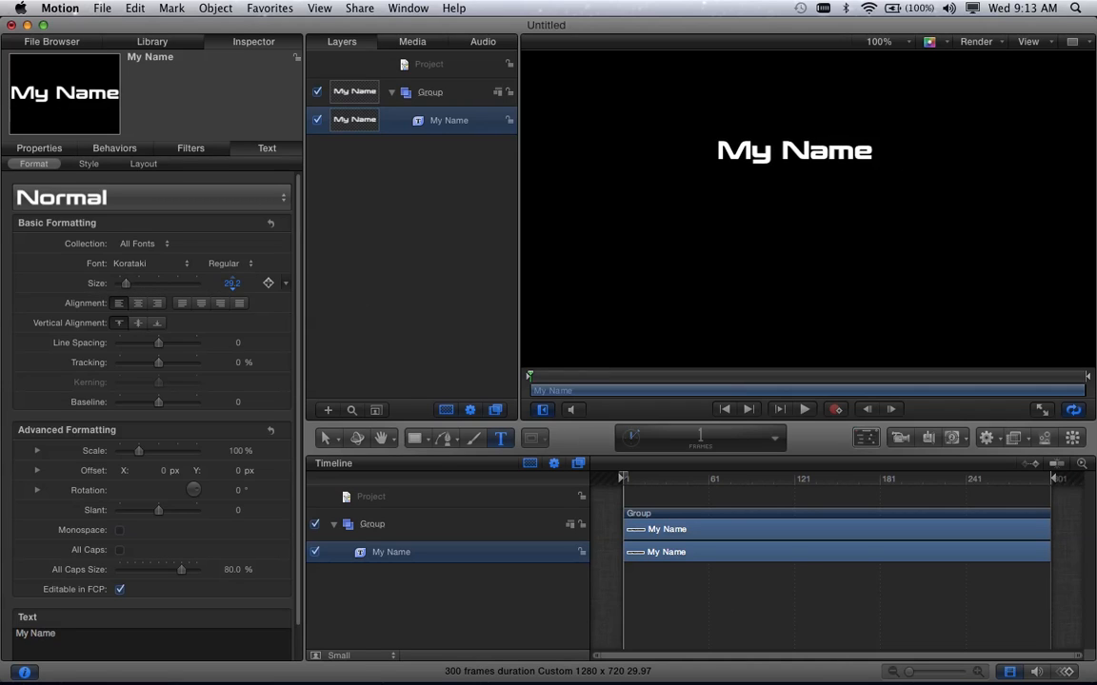
type("30")
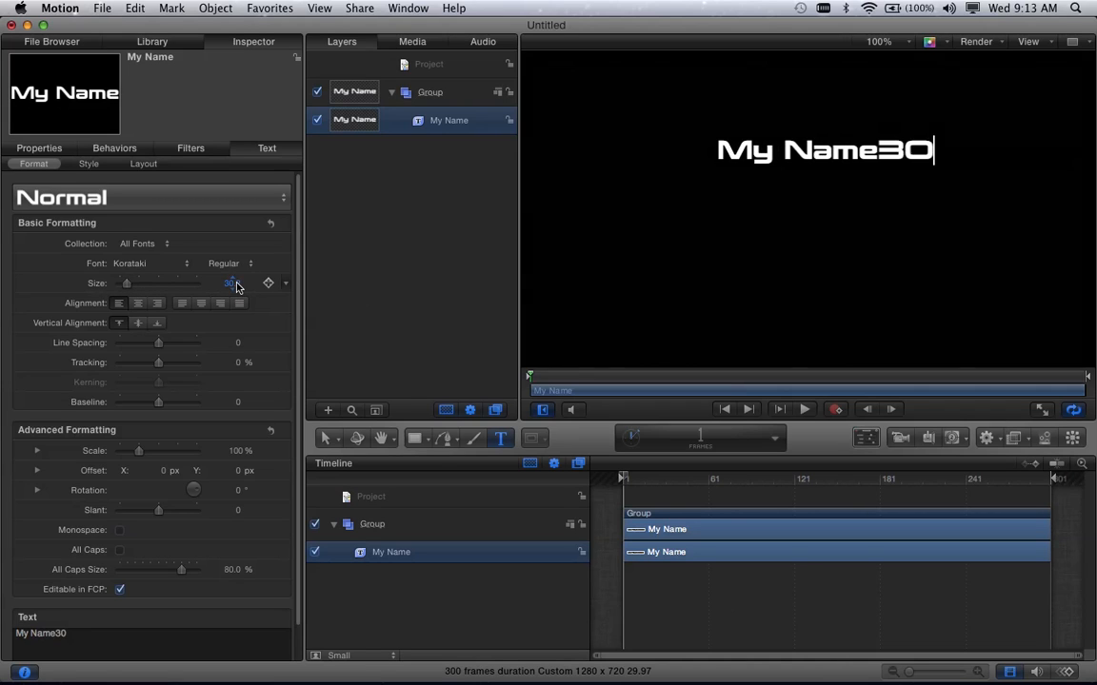
key("Return")
key("Escape")
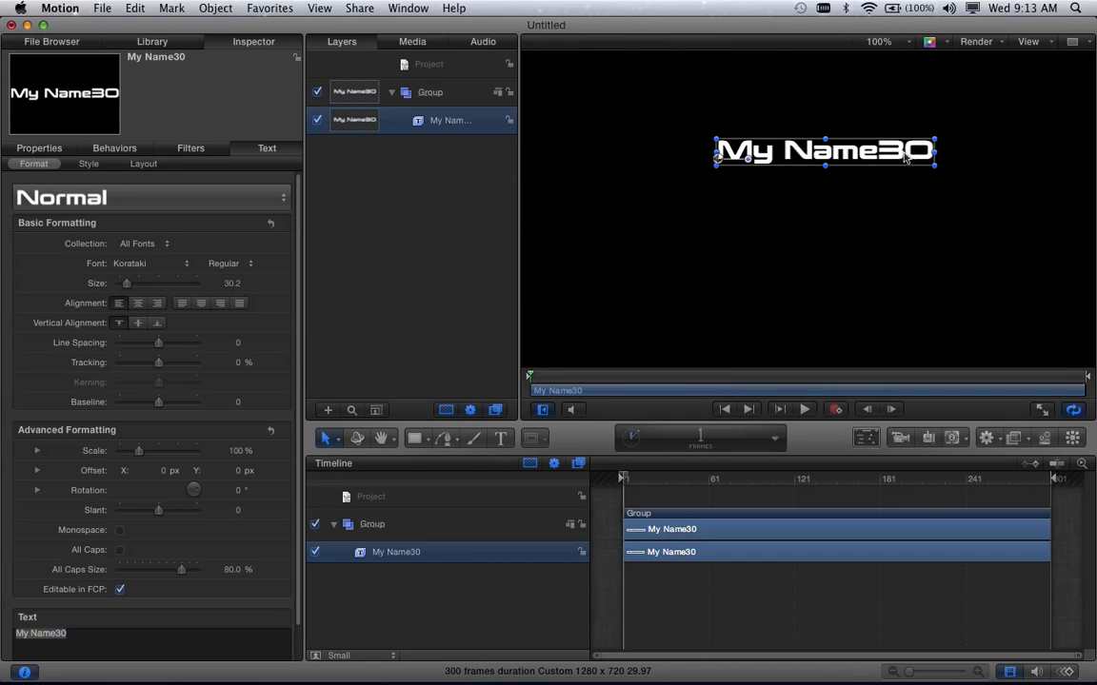
left_click(233, 283)
type("30")
key("Return")
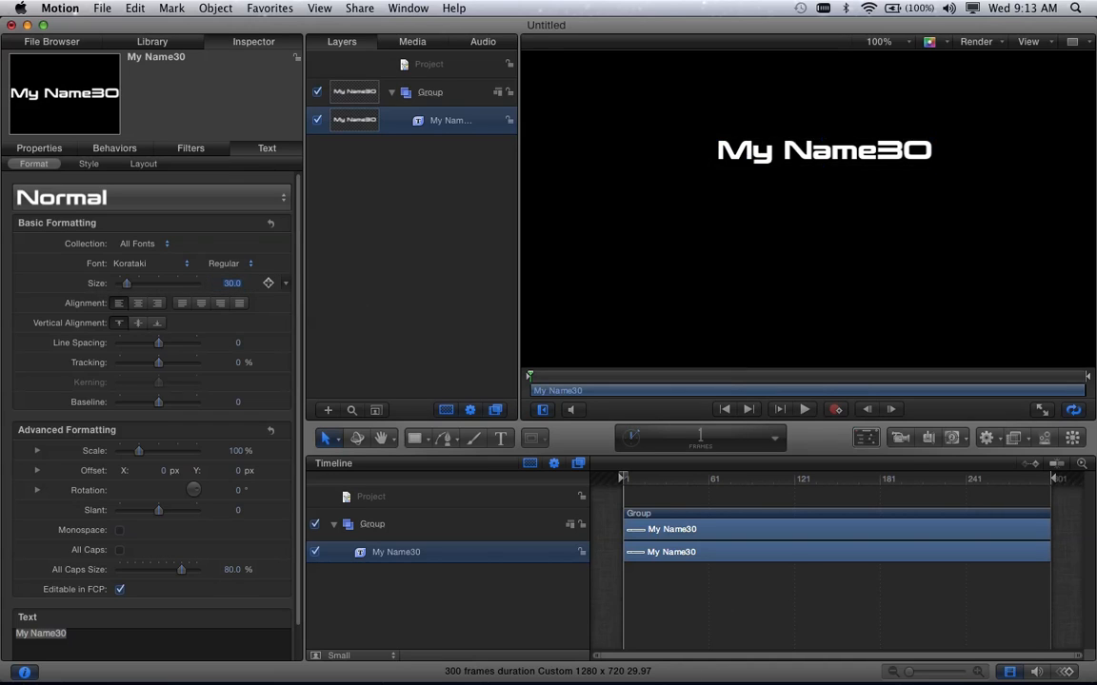
- Delete the stray "30" from the end of the text so it reads "My Name"
double_click(909, 160)
double_click(882, 152)
left_click_drag(882, 153, 924, 153)
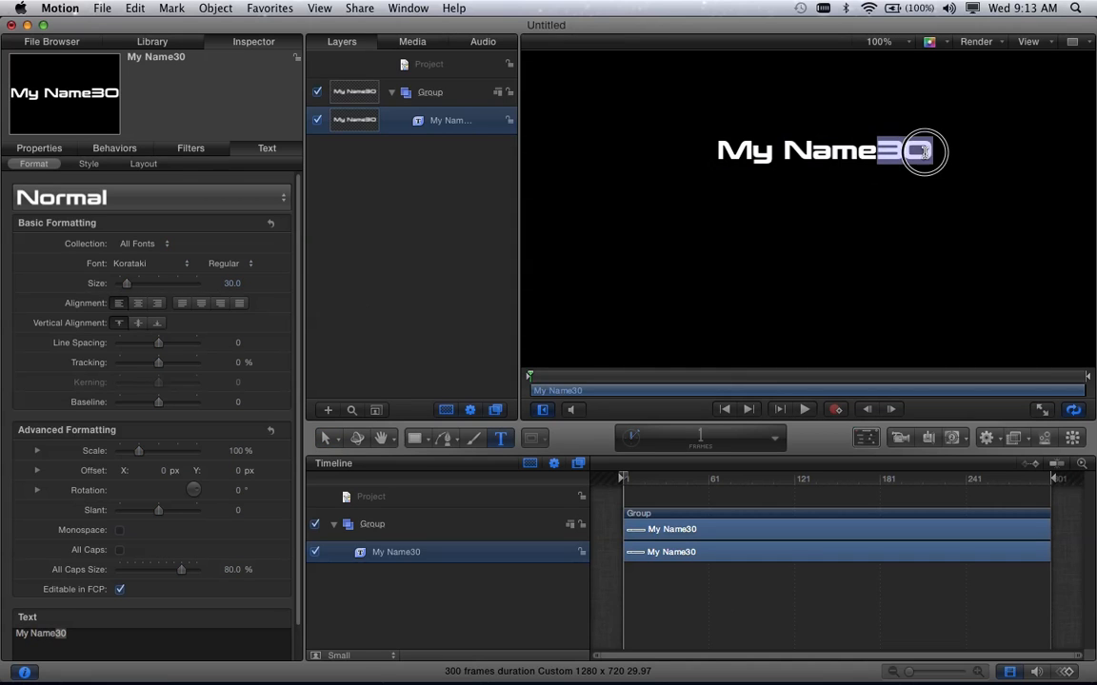
key("BackSpace")
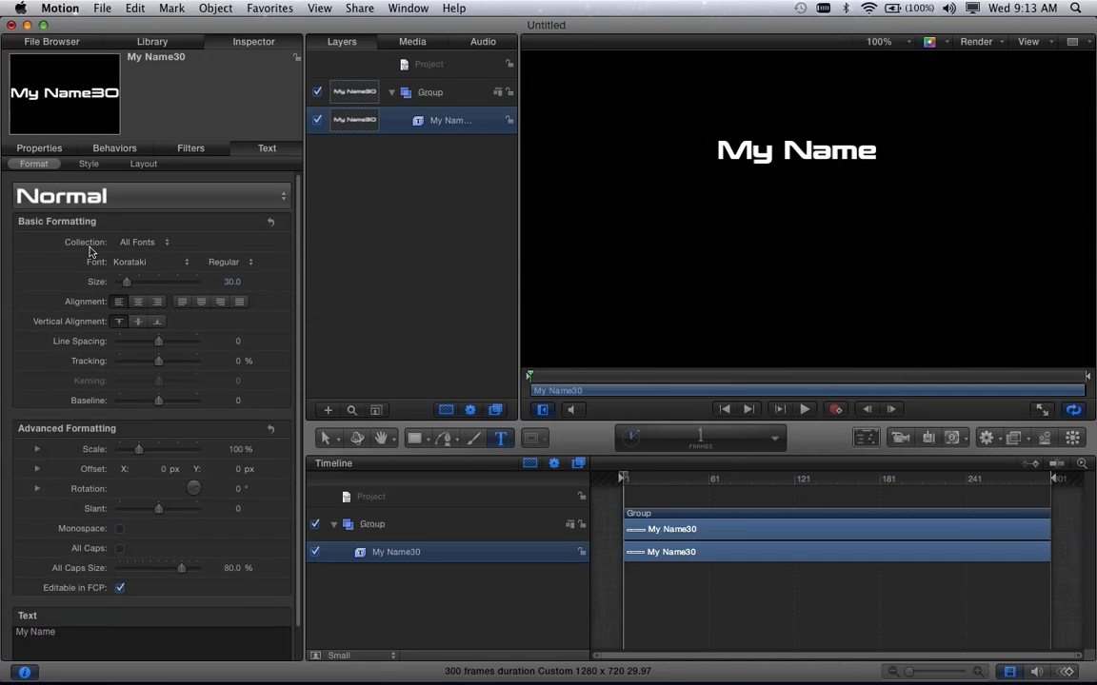
- Copy "My Name" in the text content and paste it four more times on the same line, separated by spaces
scroll(91, 250, "down", 3)
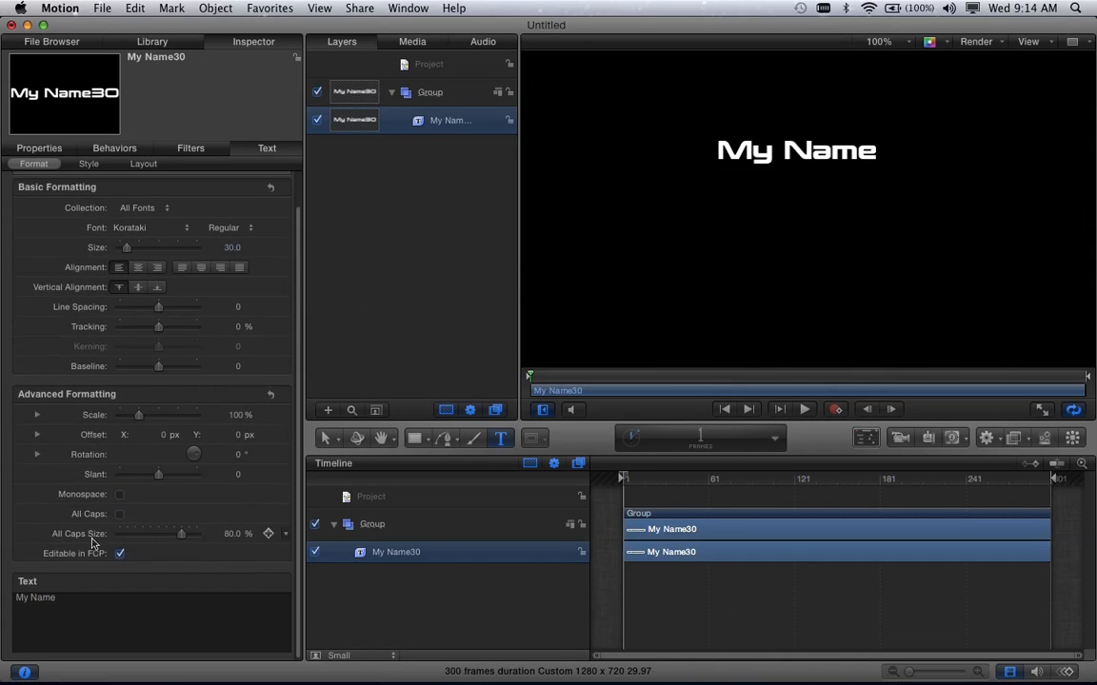
left_click(65, 598)
left_click_drag(64, 600, 8, 598)
key("super+c")
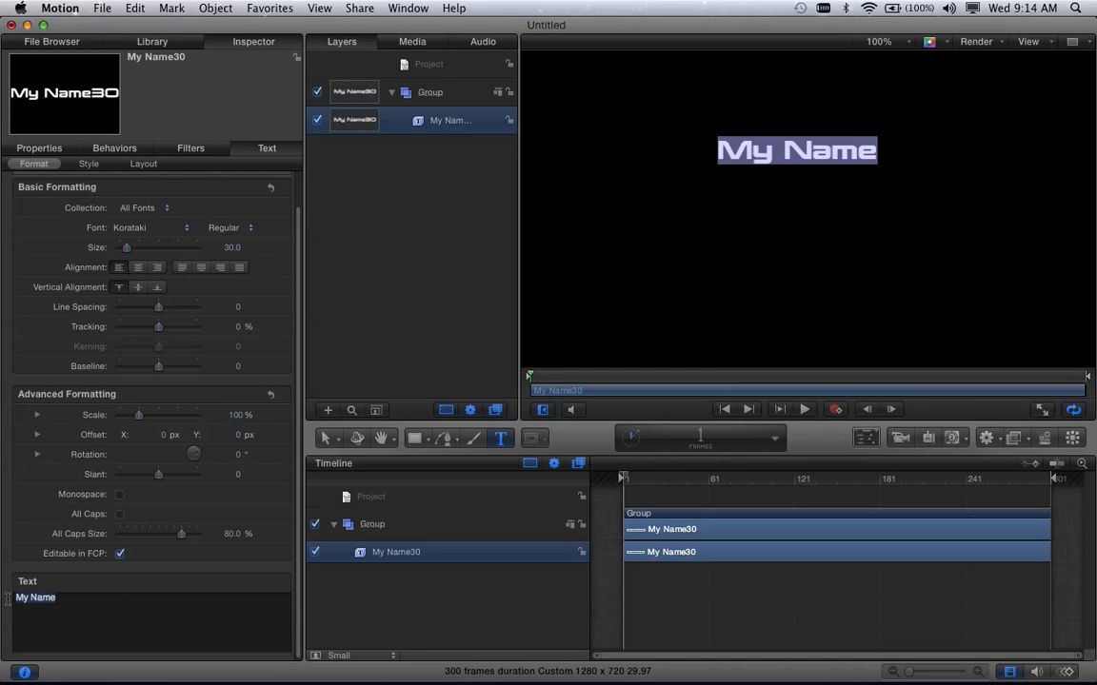
left_click(75, 598)
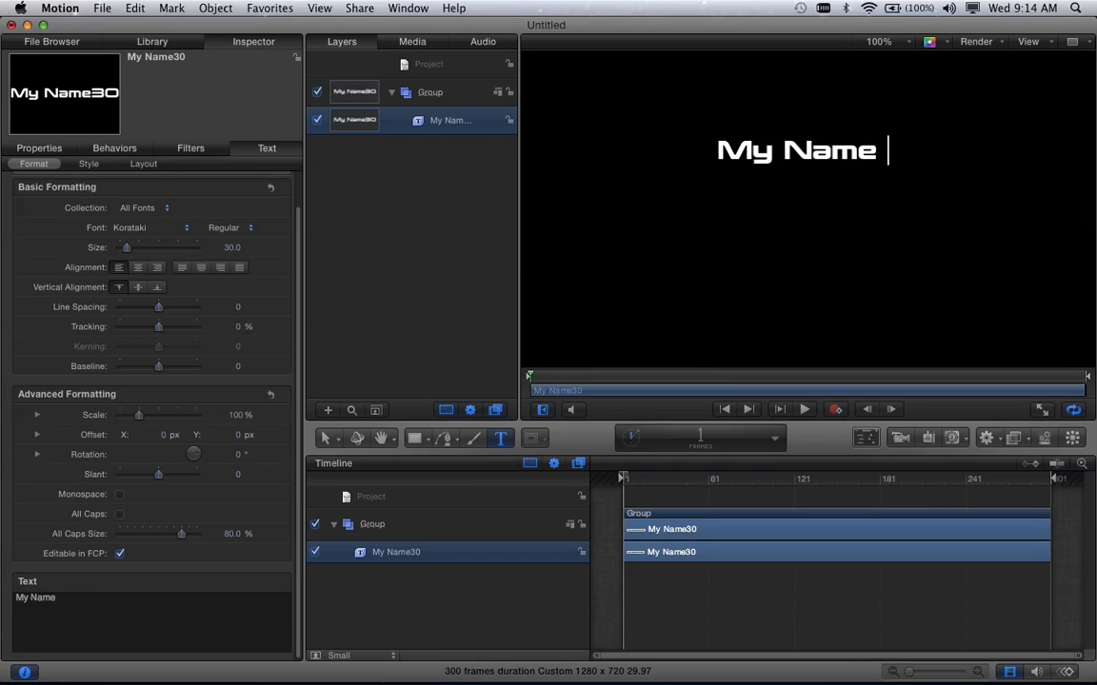
key("super+v")
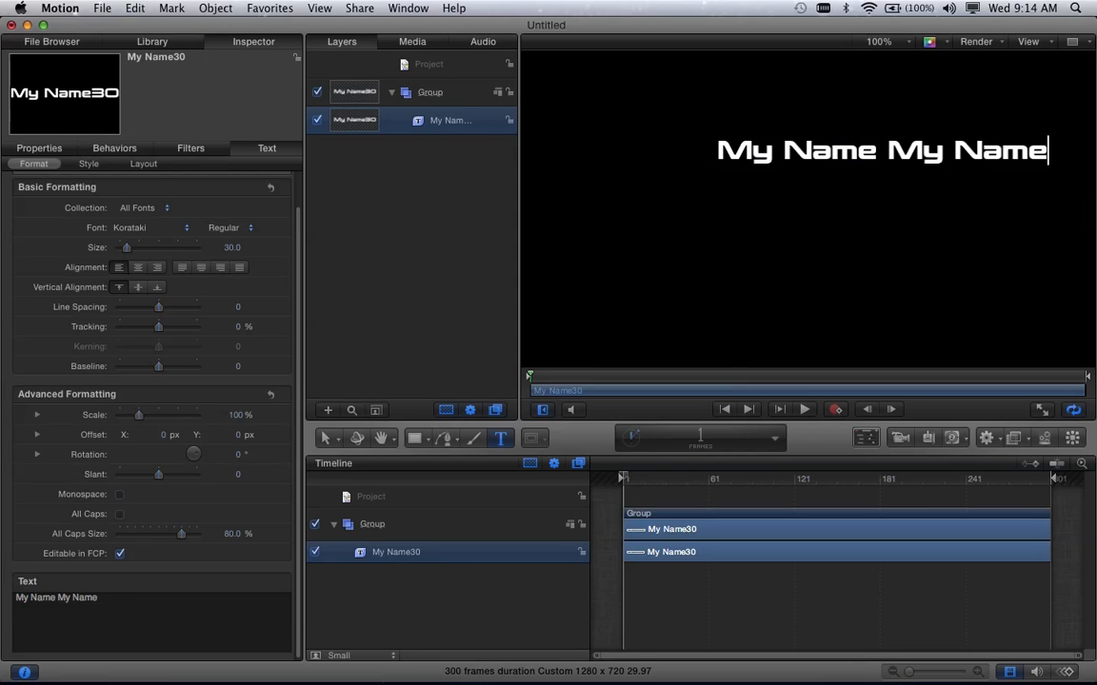
key("super+v")
key("super+v")
key("super+v")
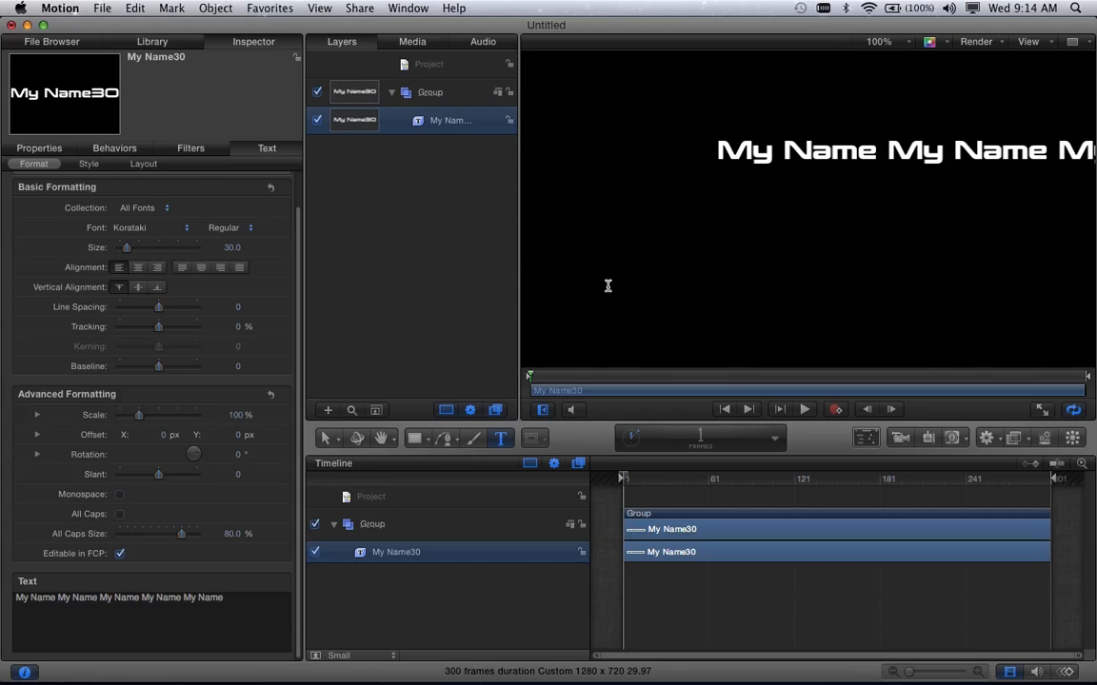
- Finish editing the text and move the line horizontally so all five repetitions fit inside the frame
left_click(754, 240)
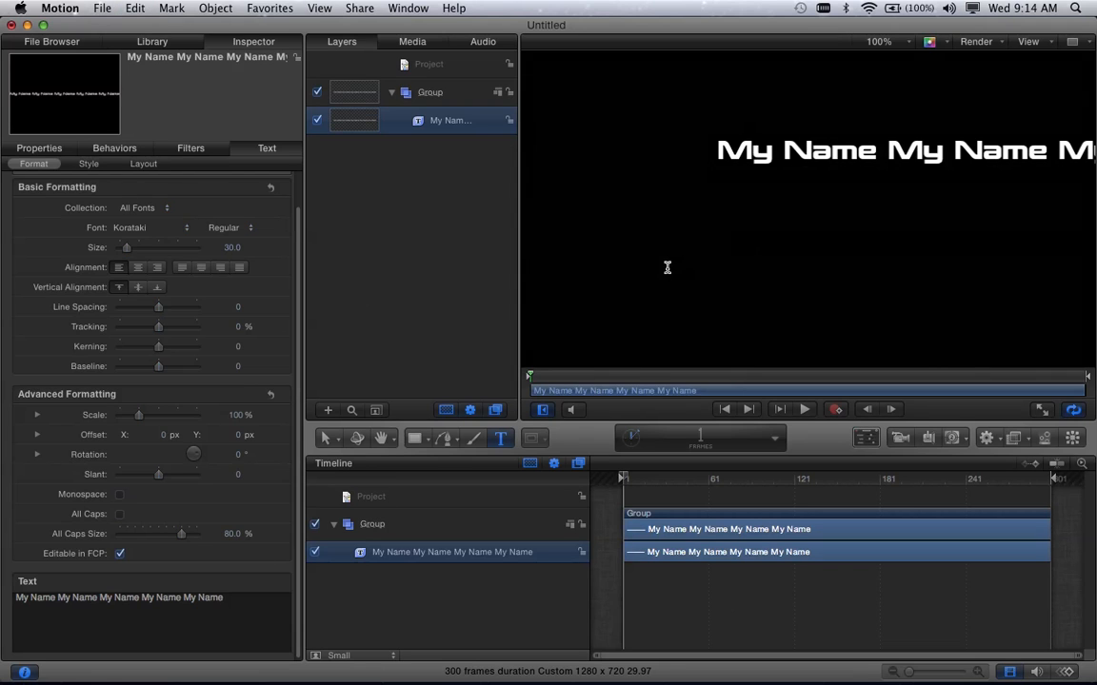
left_click(329, 439)
left_click(789, 150)
left_click_drag(720, 157, 685, 149)
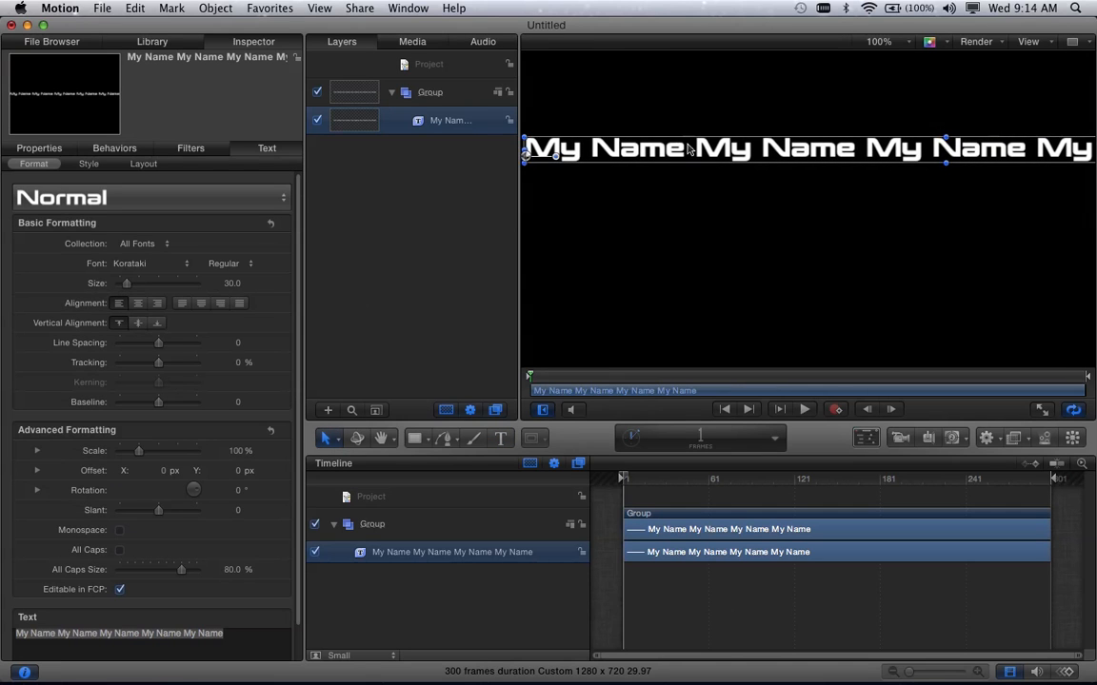
left_click(884, 41)
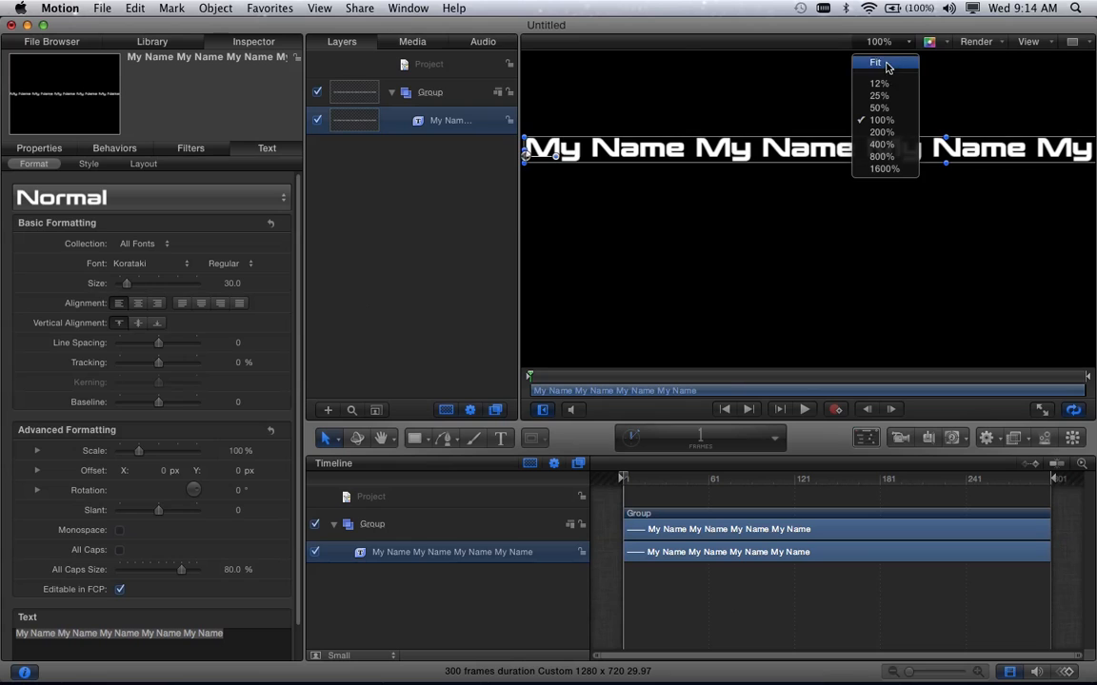
left_click(885, 64)
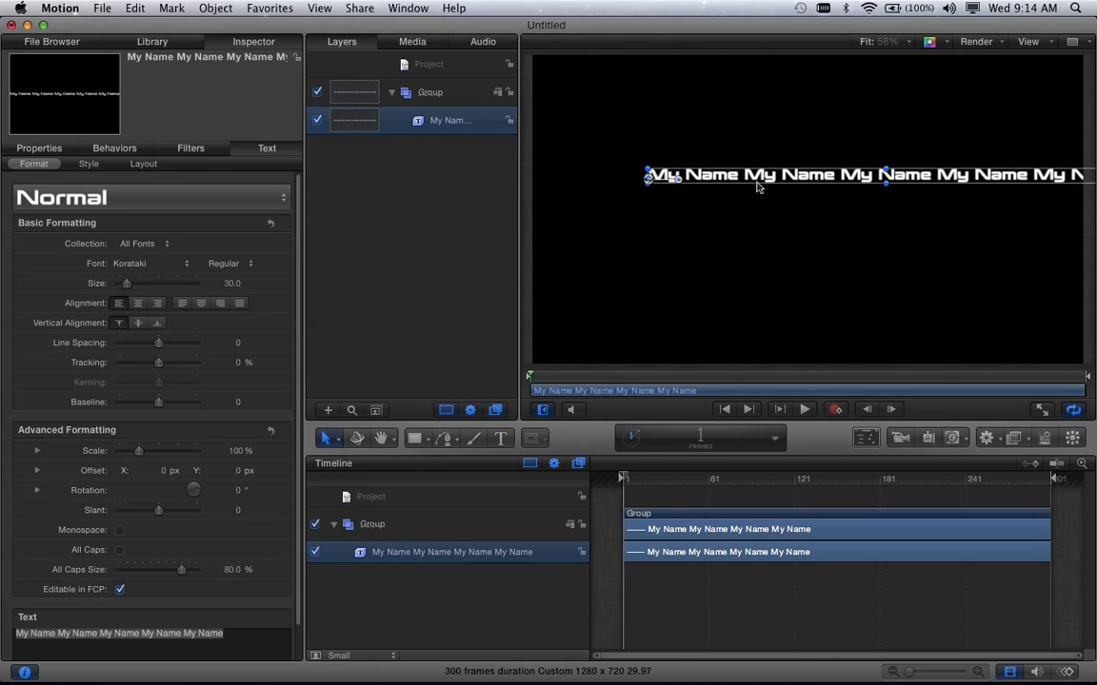
left_click_drag(750, 176, 673, 169)
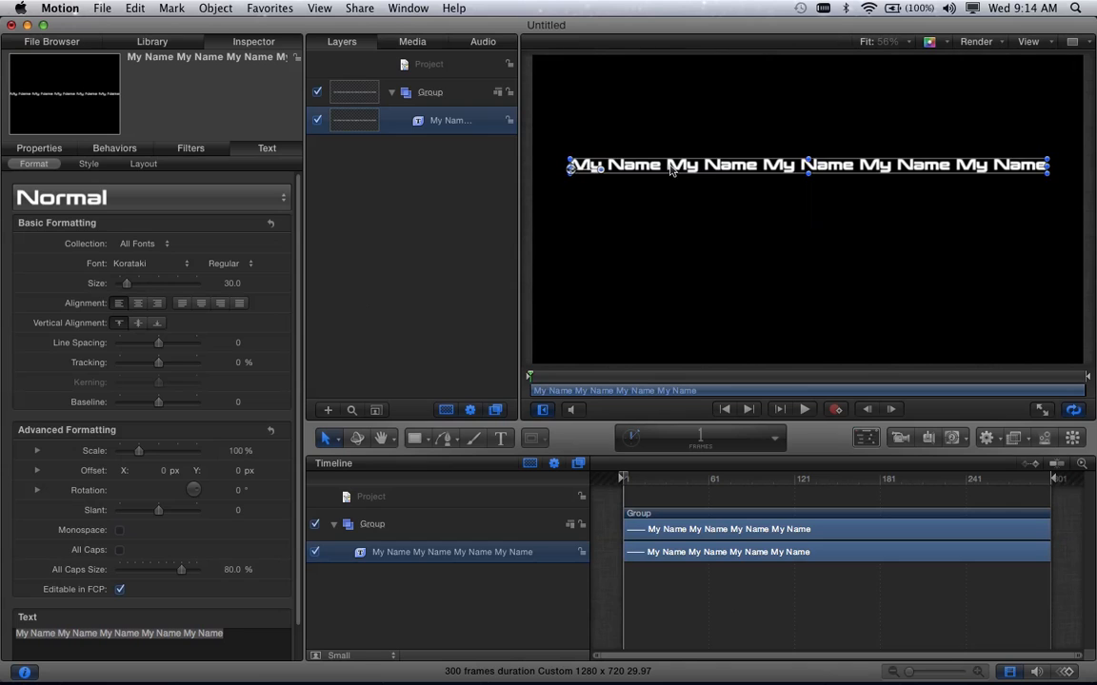
left_click(714, 241)
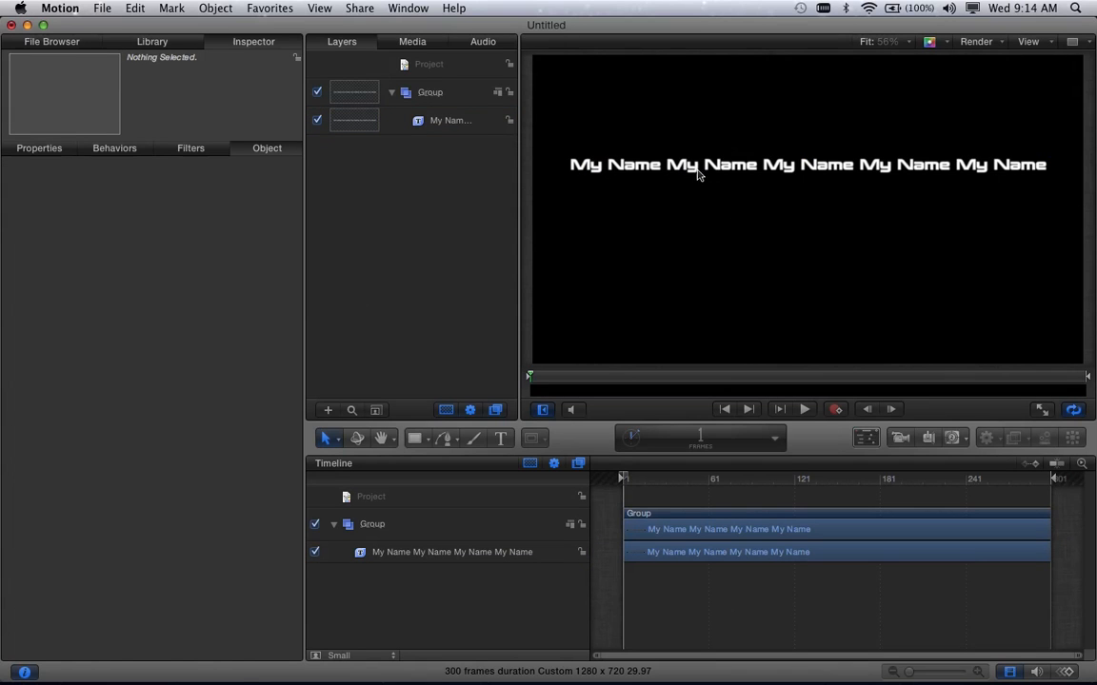
- Try splitting the text onto two lines with a break after the second "My Name"
left_click(692, 168)
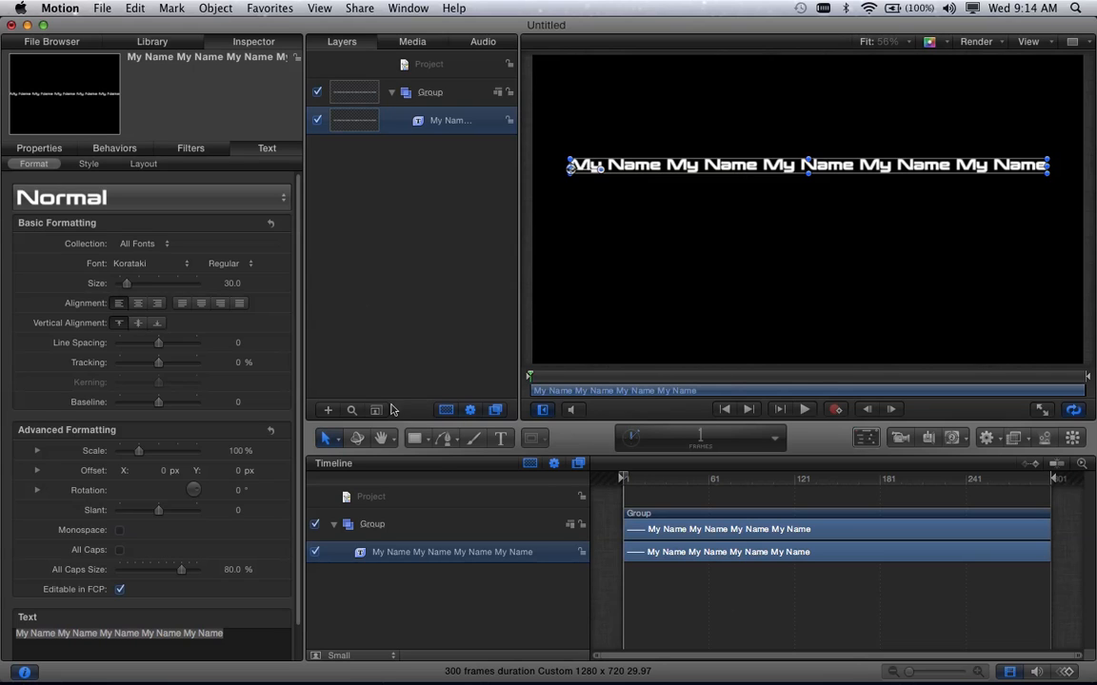
left_click(98, 633)
left_click(98, 634)
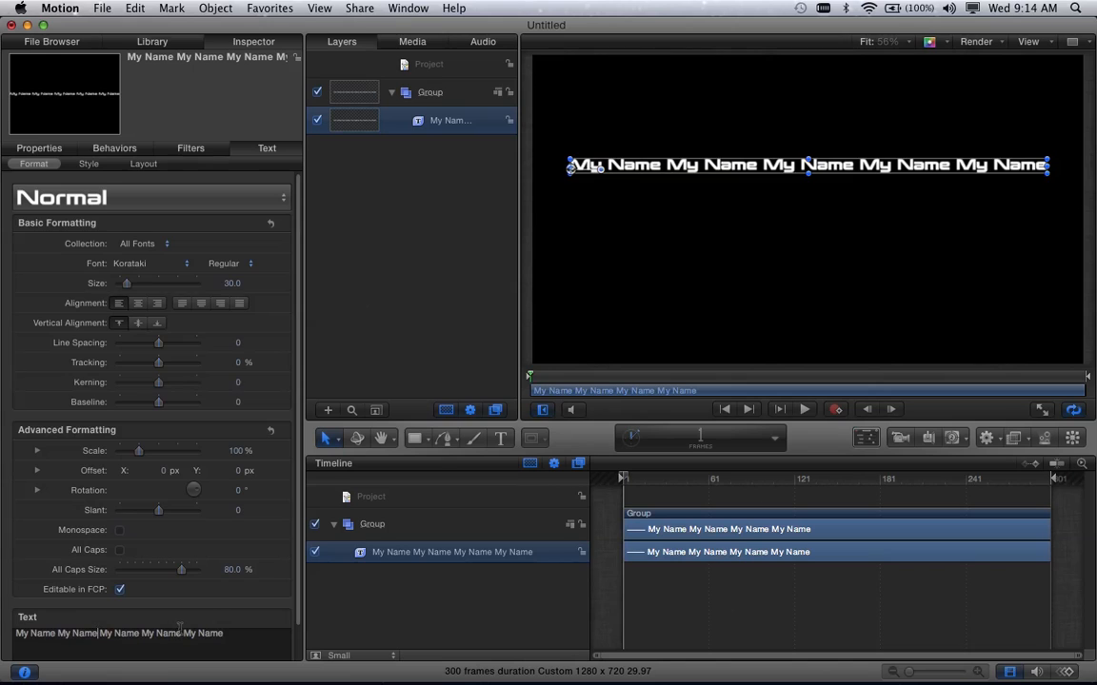
key("Return")
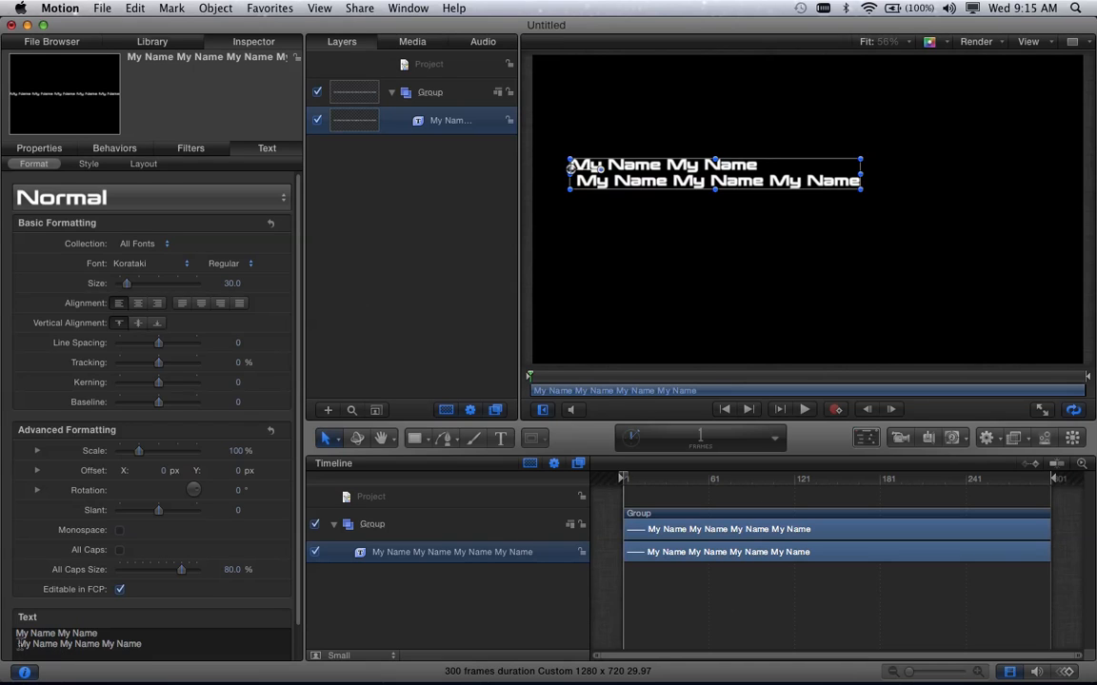
key("BackSpace")
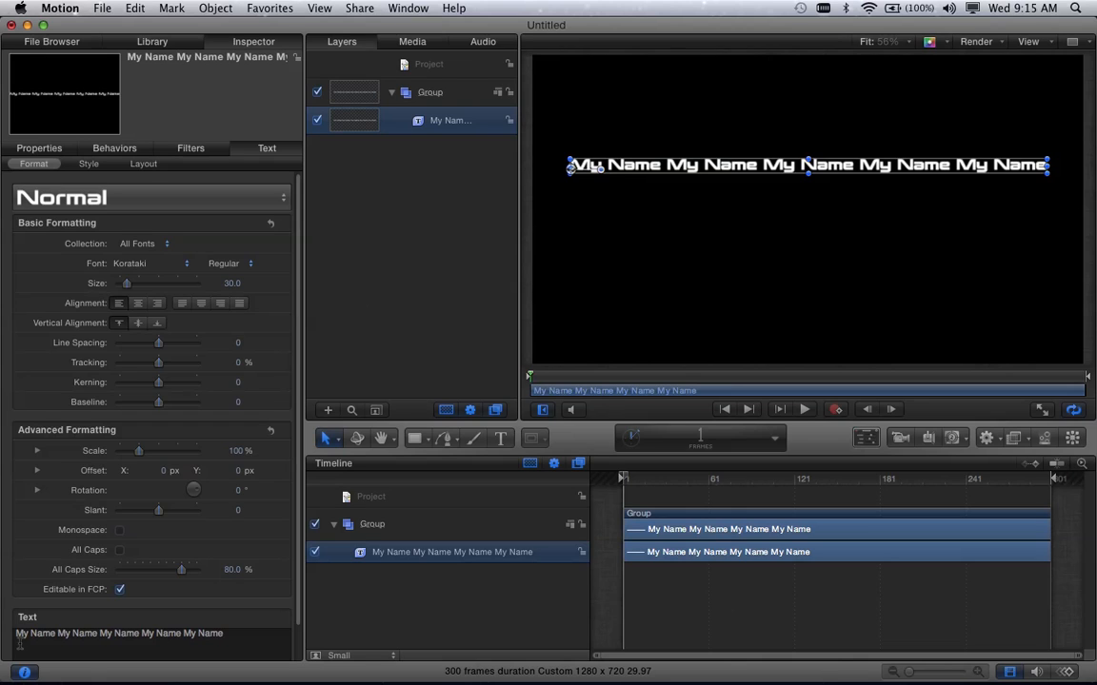
left_click(98, 633)
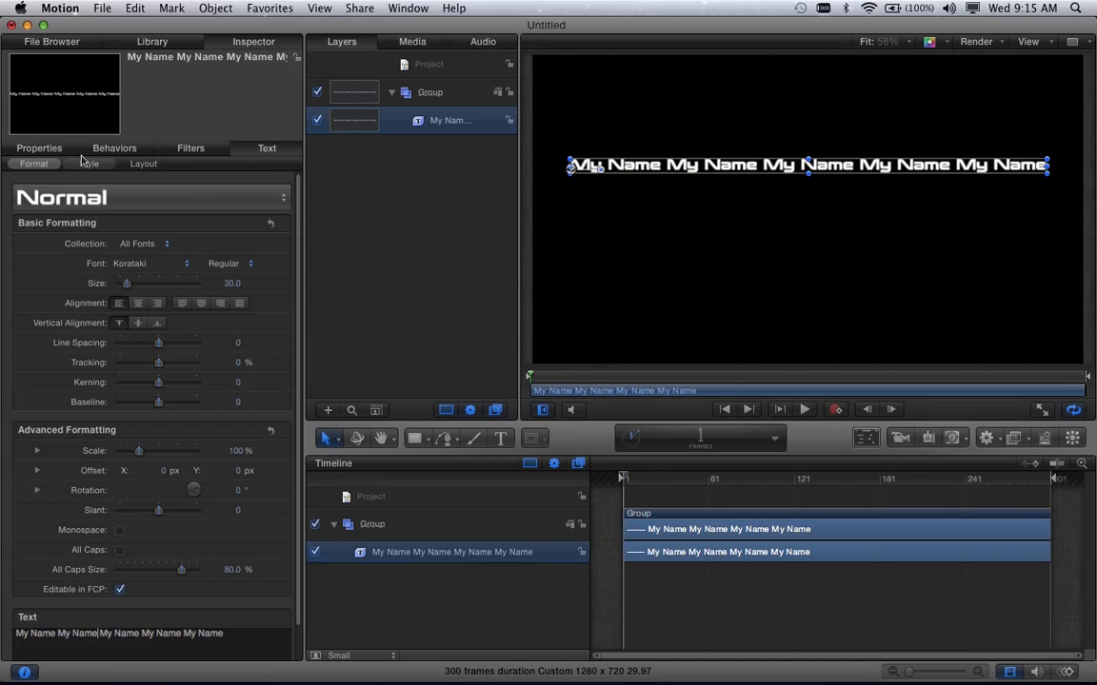
- Set the layout method of the "My Name" text to Path
left_click(143, 166)
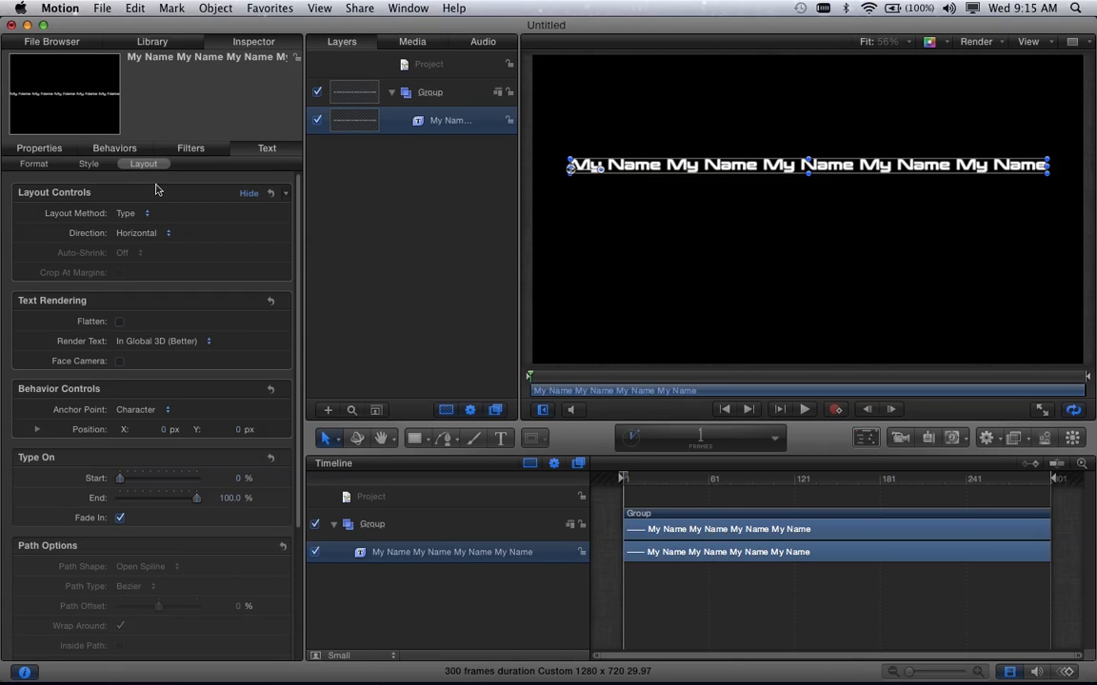
left_click(148, 215)
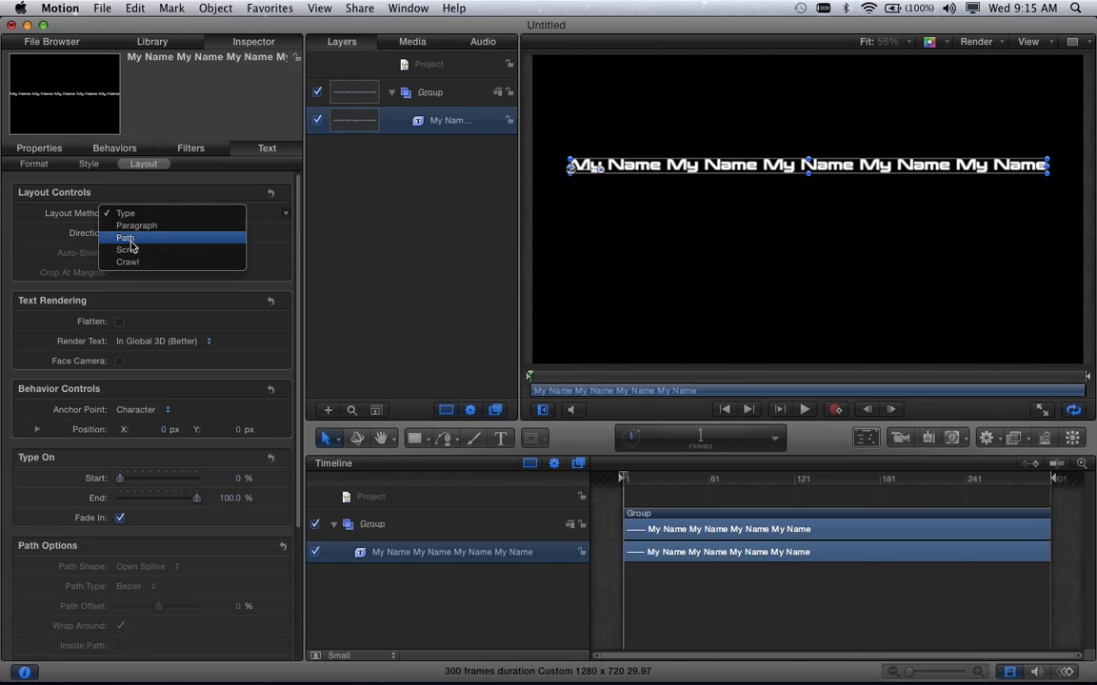
key("Escape")
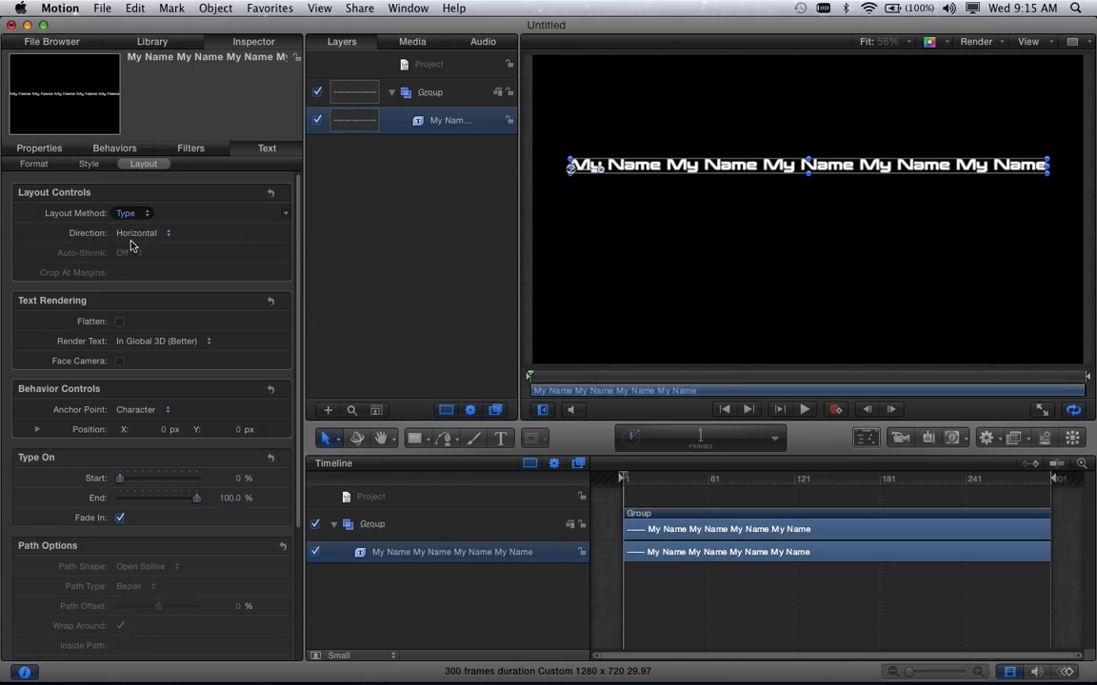
left_click(125, 215)
left_click(124, 220)
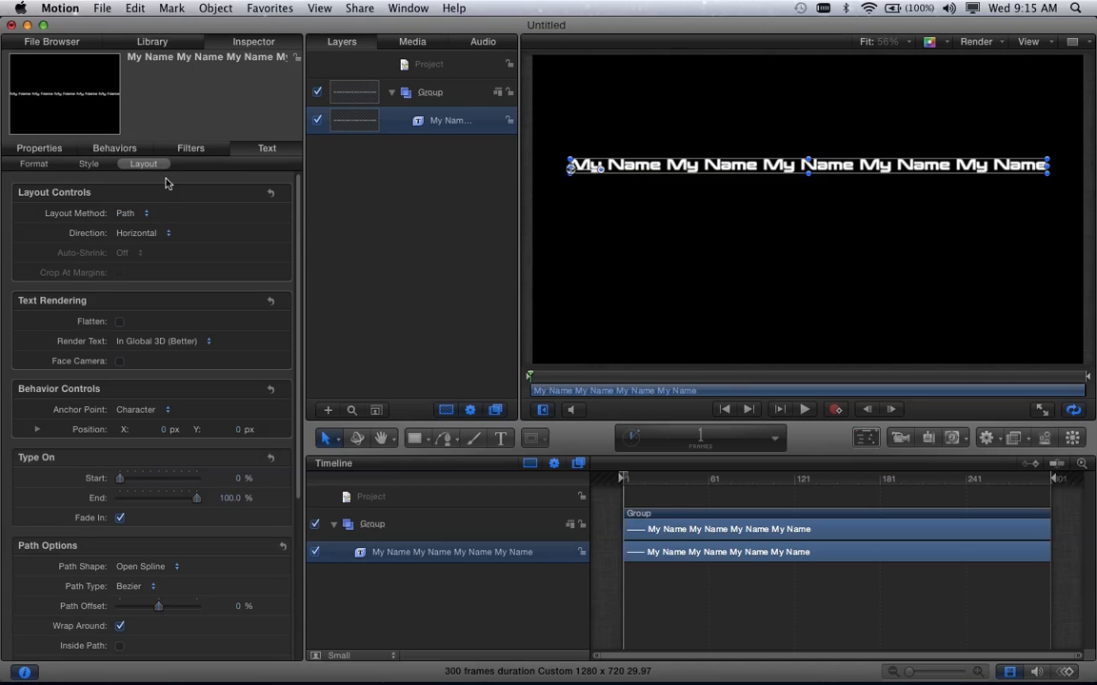
- Arch the text path by raising its middle control point, and add three more control points along the curve
double_click(668, 173)
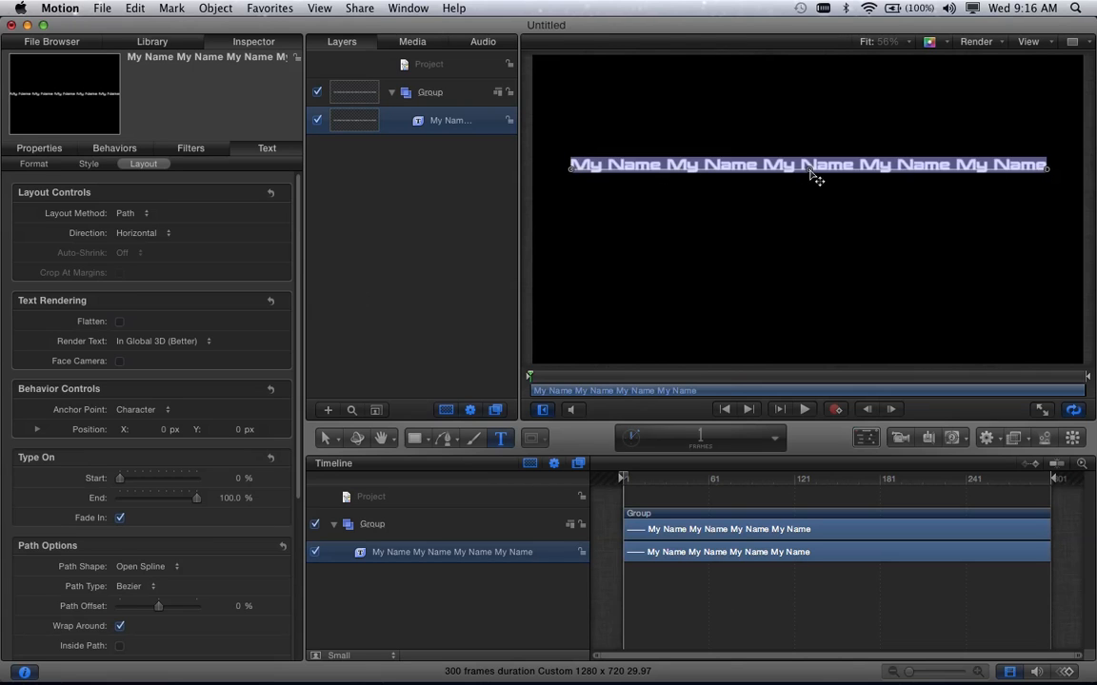
left_click_drag(810, 170, 810, 99)
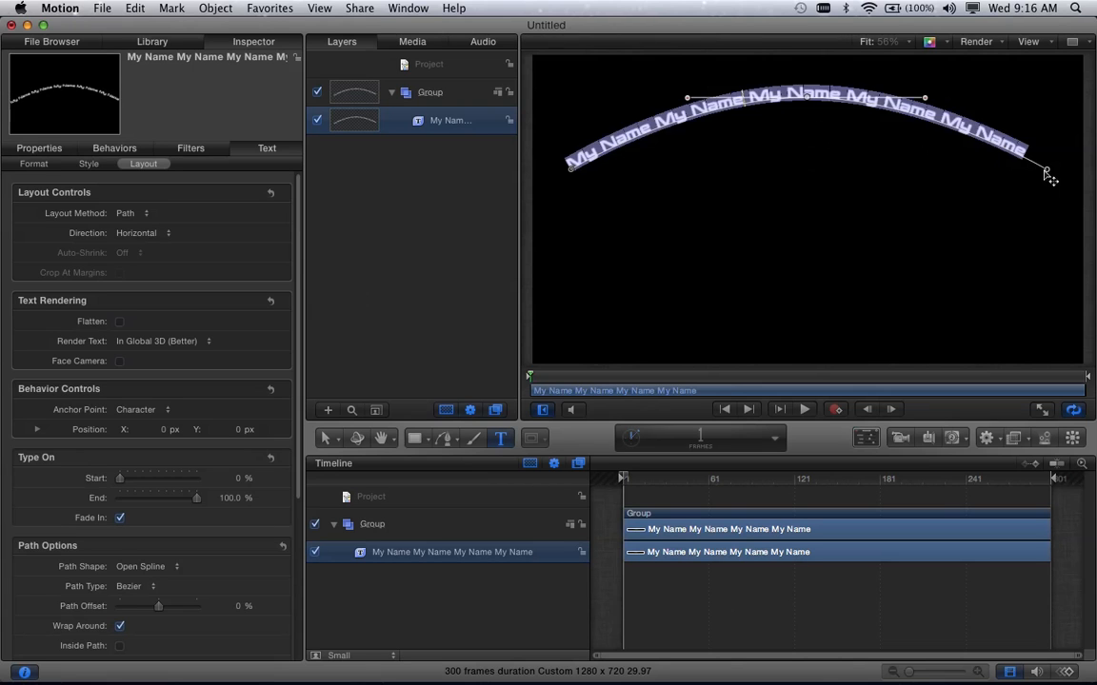
left_click(659, 131, "alt")
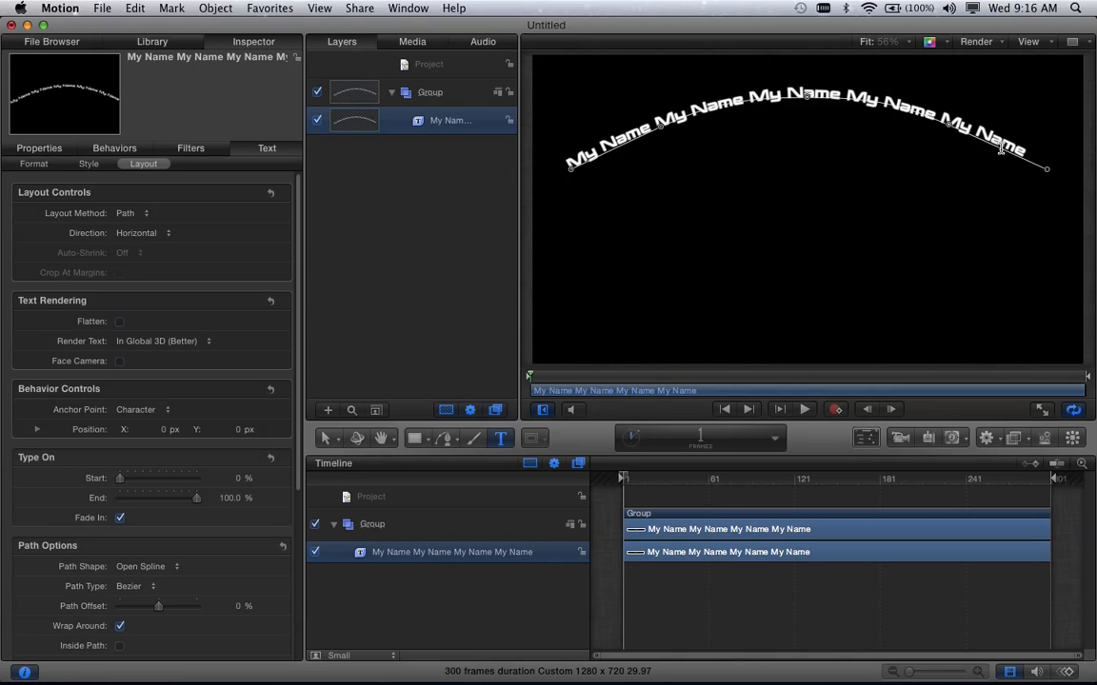
left_click(1003, 155, "alt")
- Shape the text path into a wave by moving its control points, lowering the middle one to about X -106, Y 161 px
left_click_drag(666, 138, 666, 91)
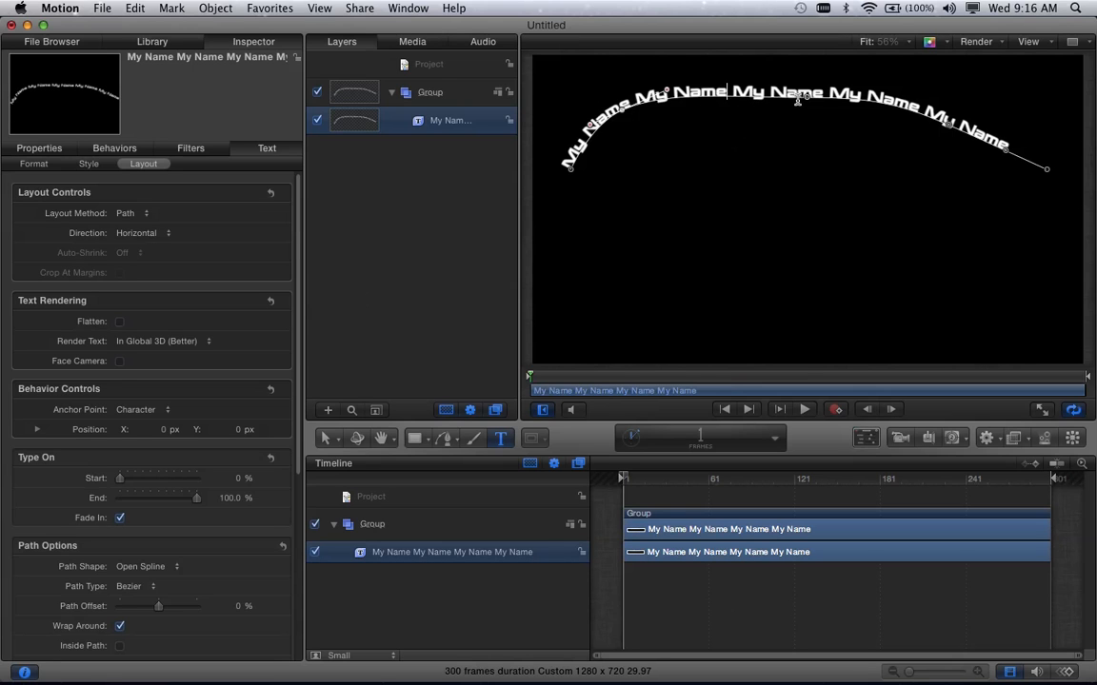
left_click_drag(814, 103, 762, 139)
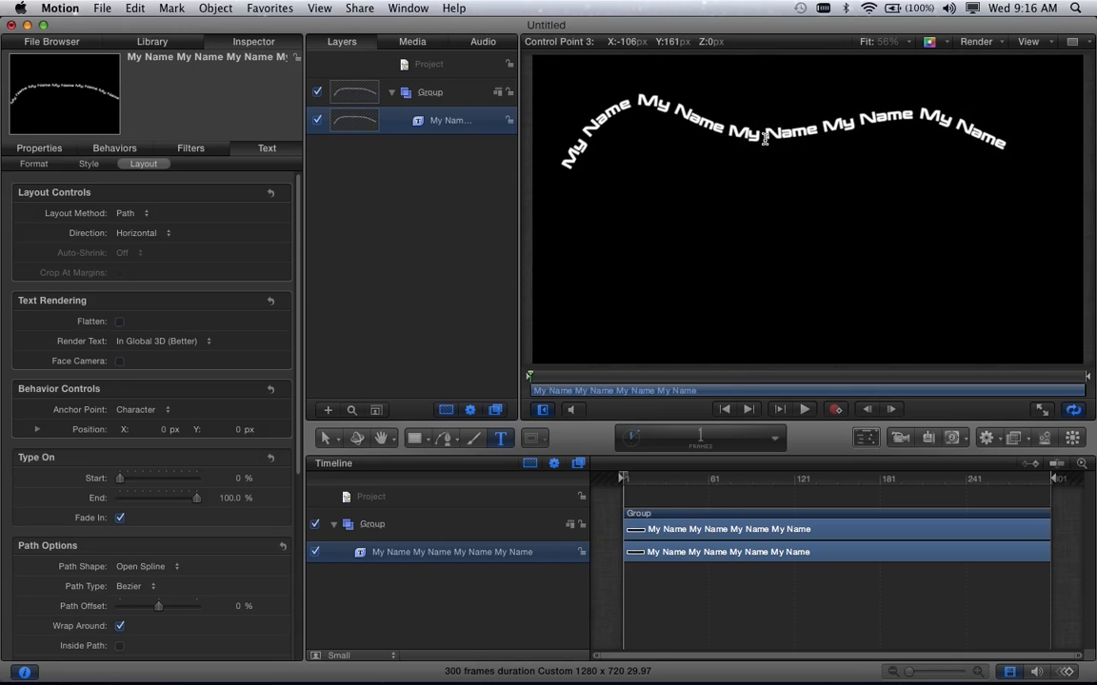
left_click_drag(942, 124, 938, 76)
left_click_drag(1004, 154, 1000, 169)
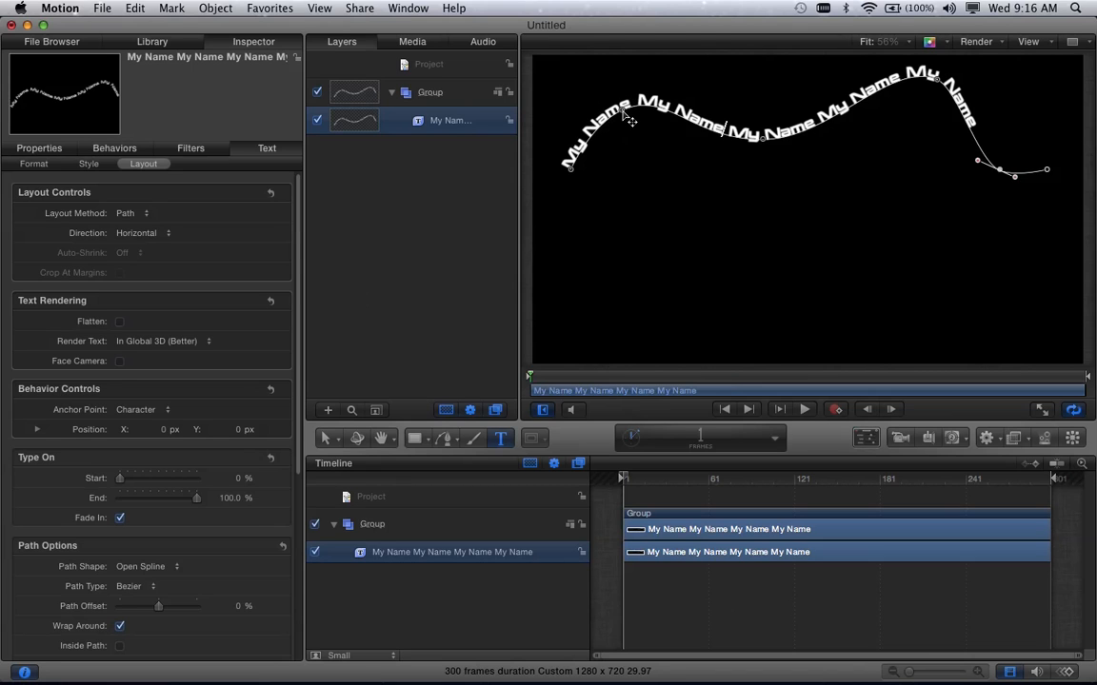
- Adjust the curve handle of the path's second control point, and convert that point to Linear
left_click(666, 103)
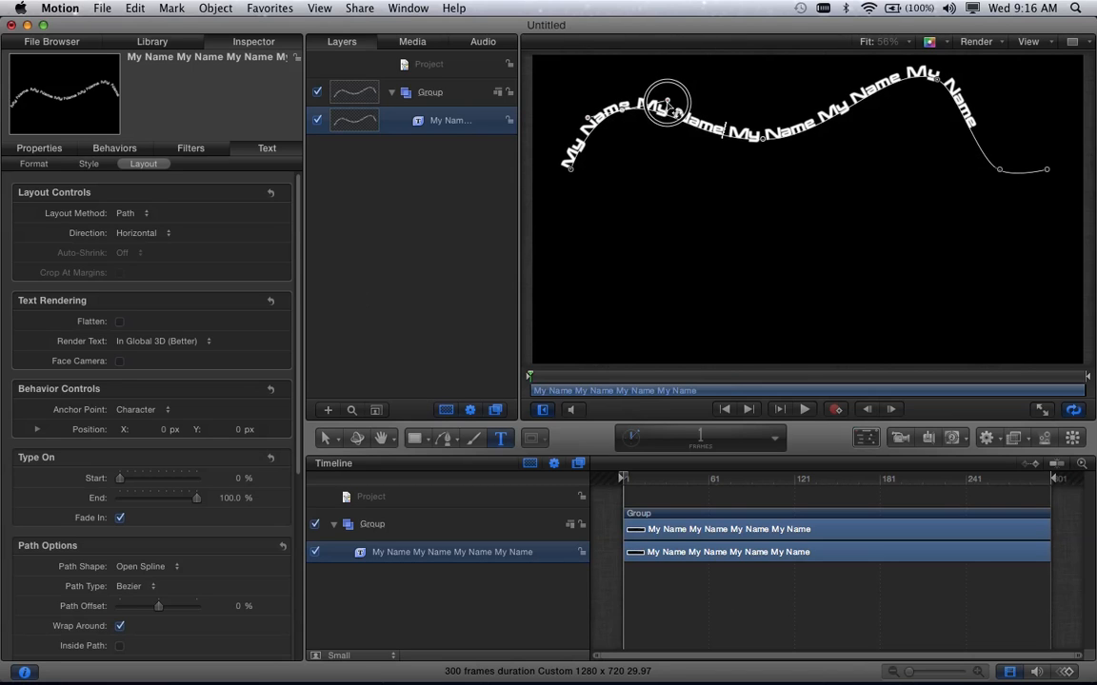
mouse_move(667, 103)
left_mouse_down()
mouse_move(646, 122)
mouse_move(661, 98)
mouse_move(661, 54)
mouse_move(655, 139)
mouse_move(682, 80)
mouse_move(679, 100)
left_mouse_up()
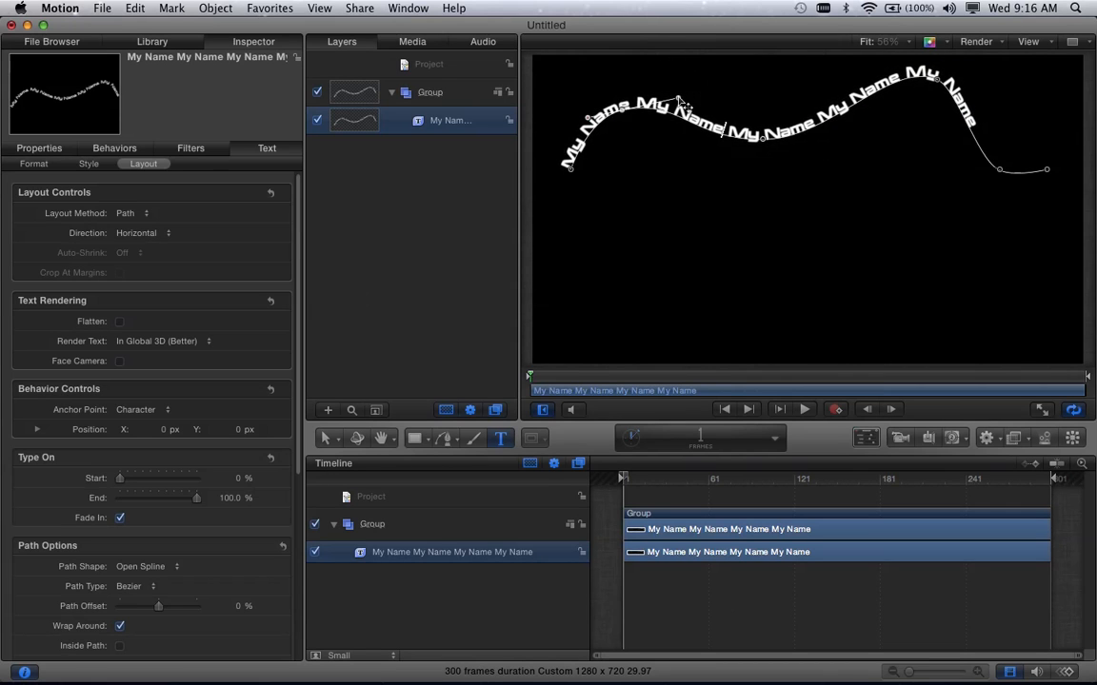
right_click(624, 112)
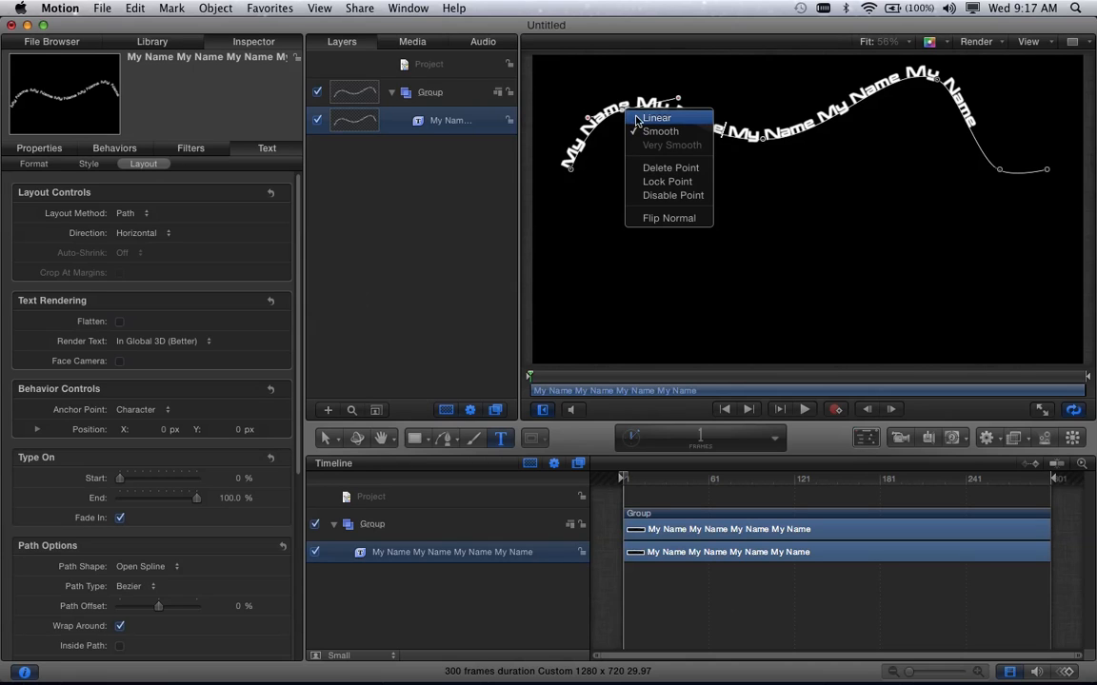
left_click(647, 116)
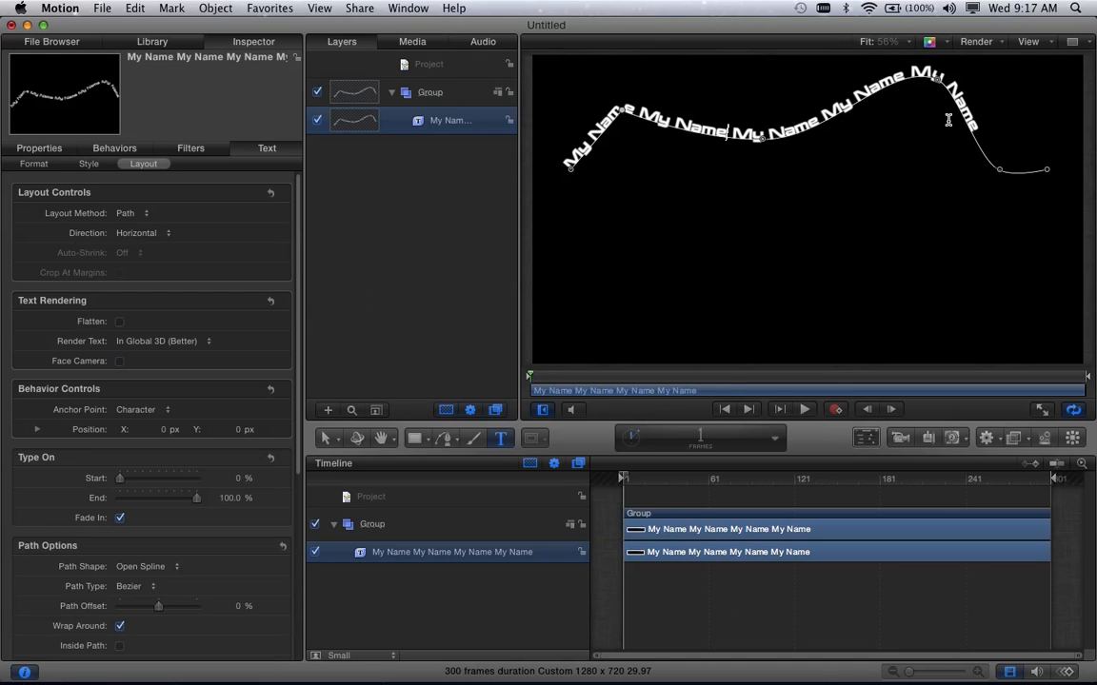
left_click(663, 124)
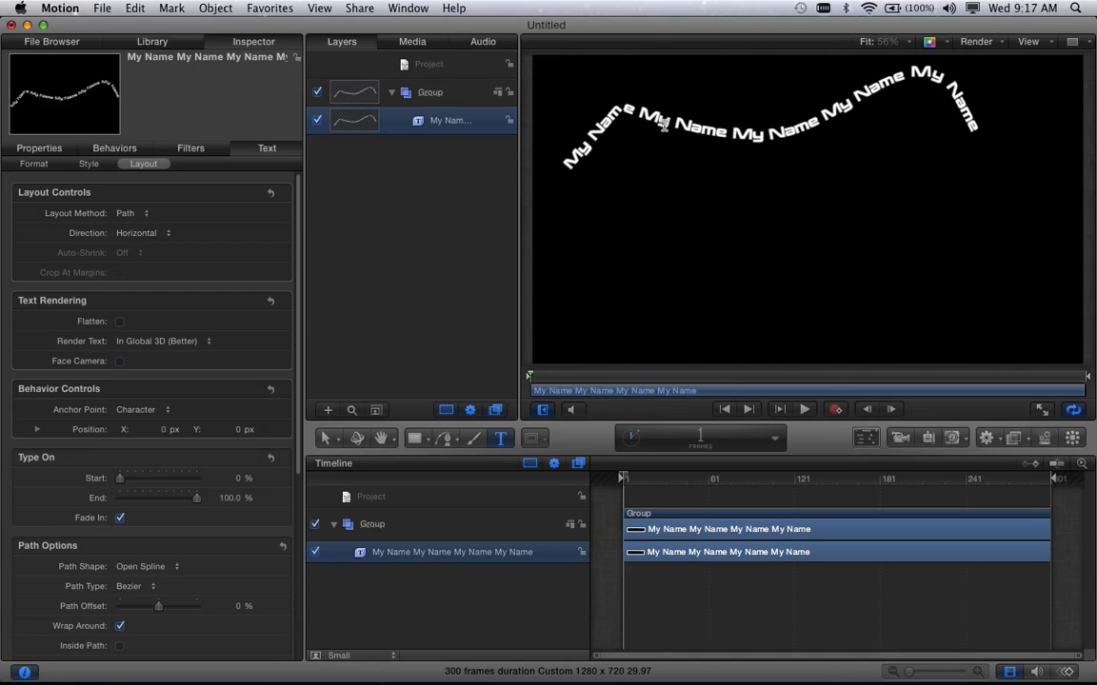
left_click(727, 130)
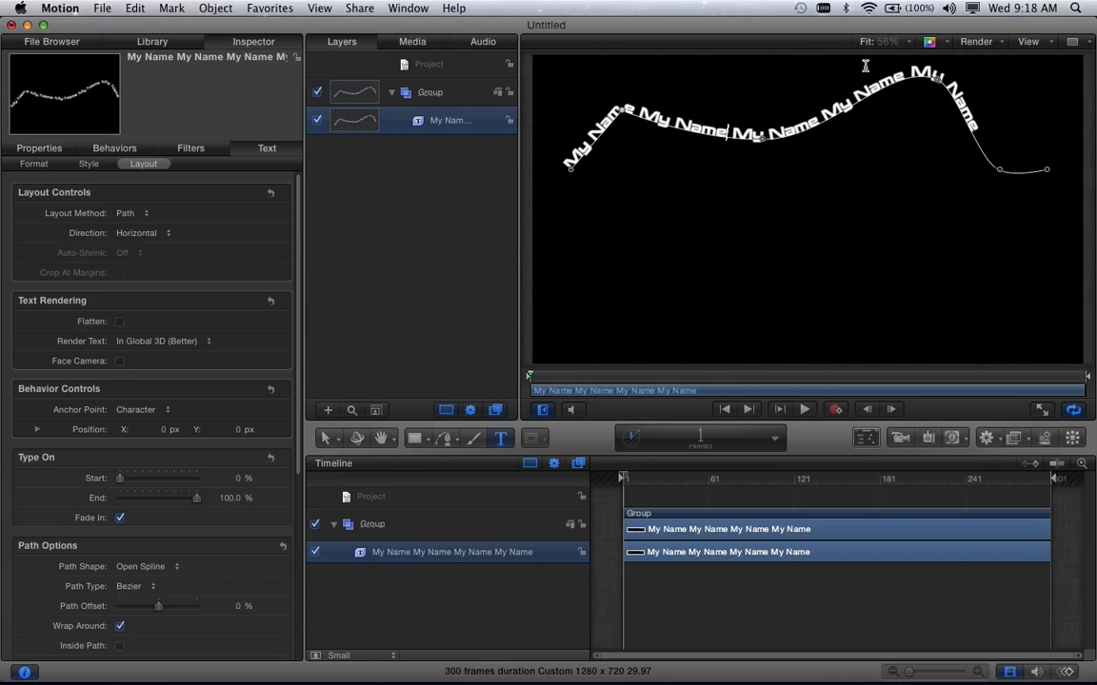
left_click(944, 665)
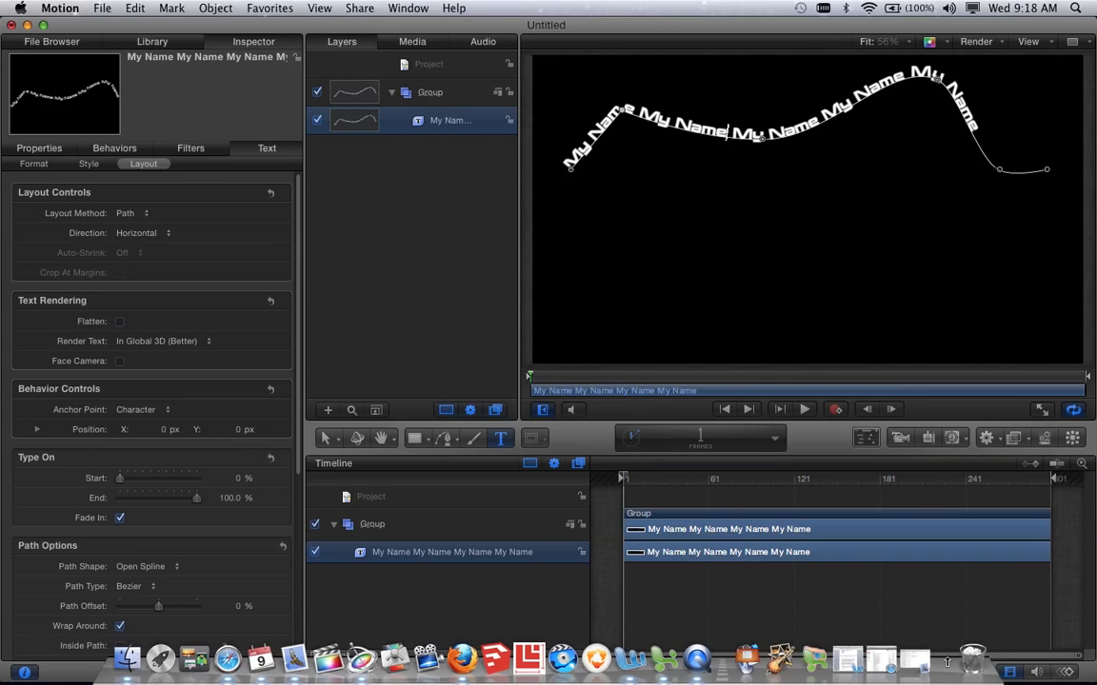